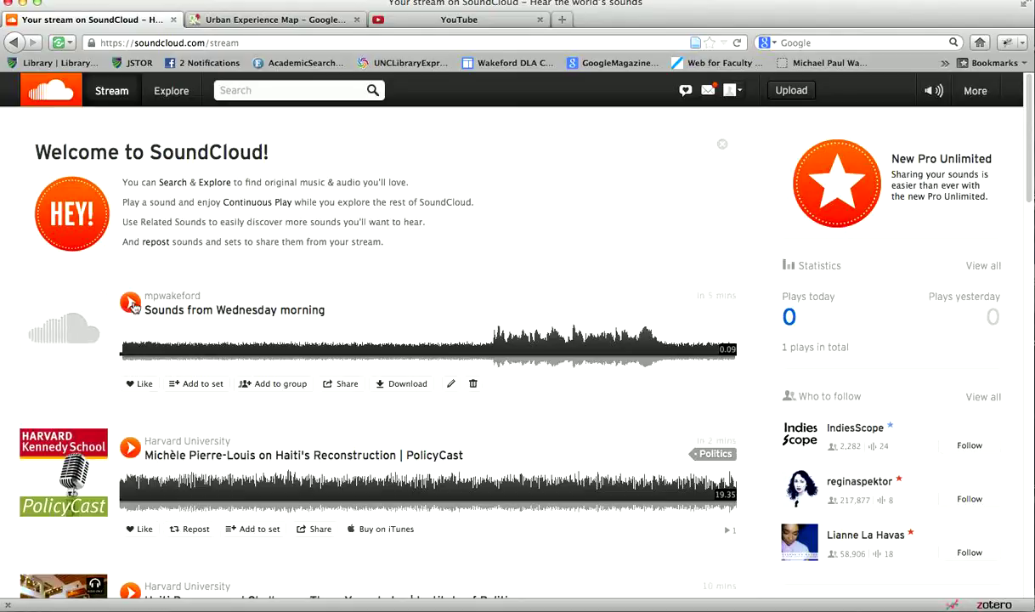
Step: Start playing the first stream track, 'Sounds from Wednesday morning', with the space bar
key(space)
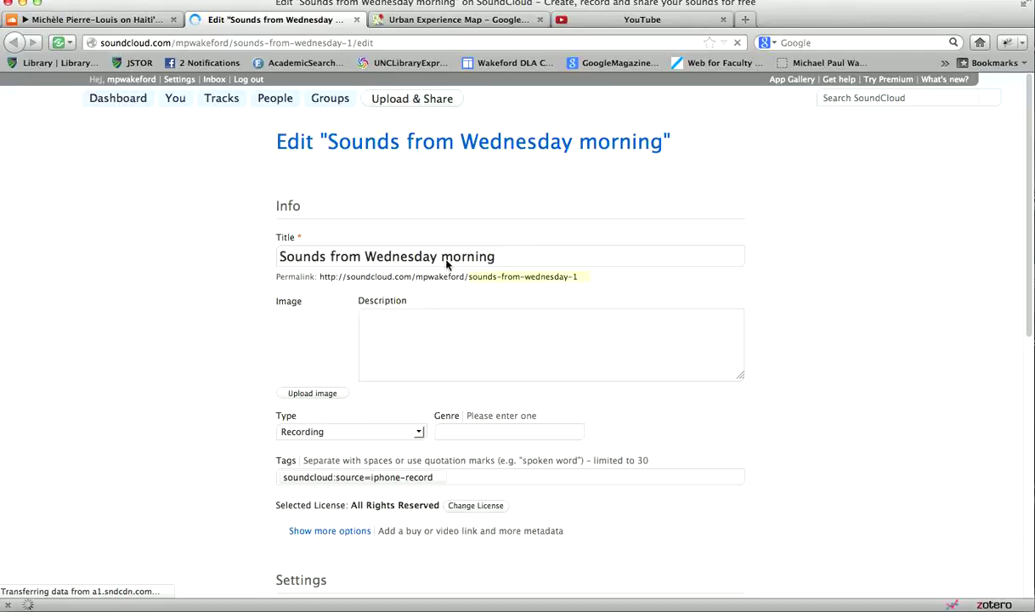
Step: Open the track's edit page in a new tab and pause the PolicyCast track in the stream
click(409, 256)
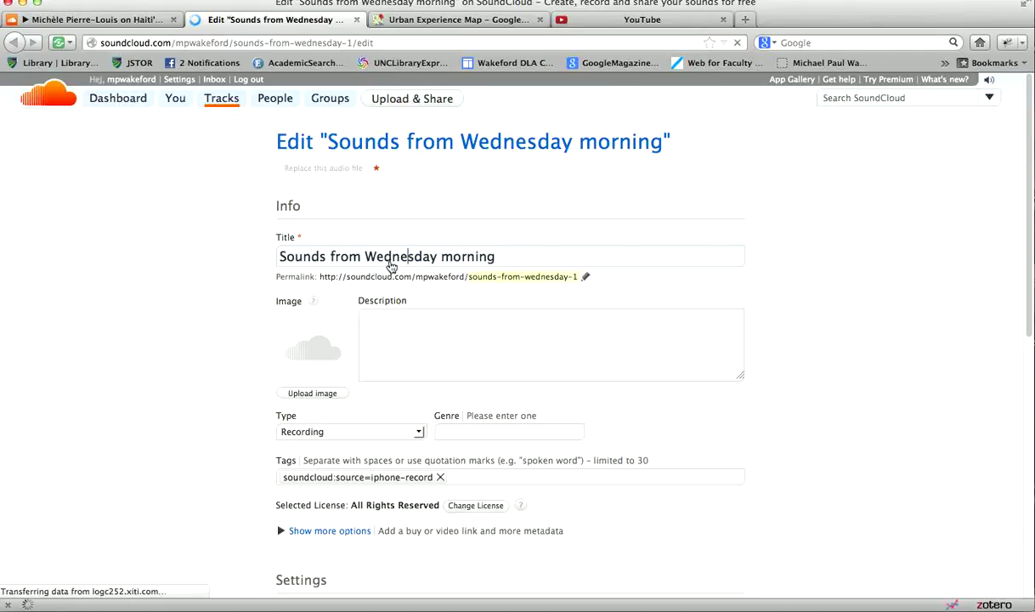
click(115, 19)
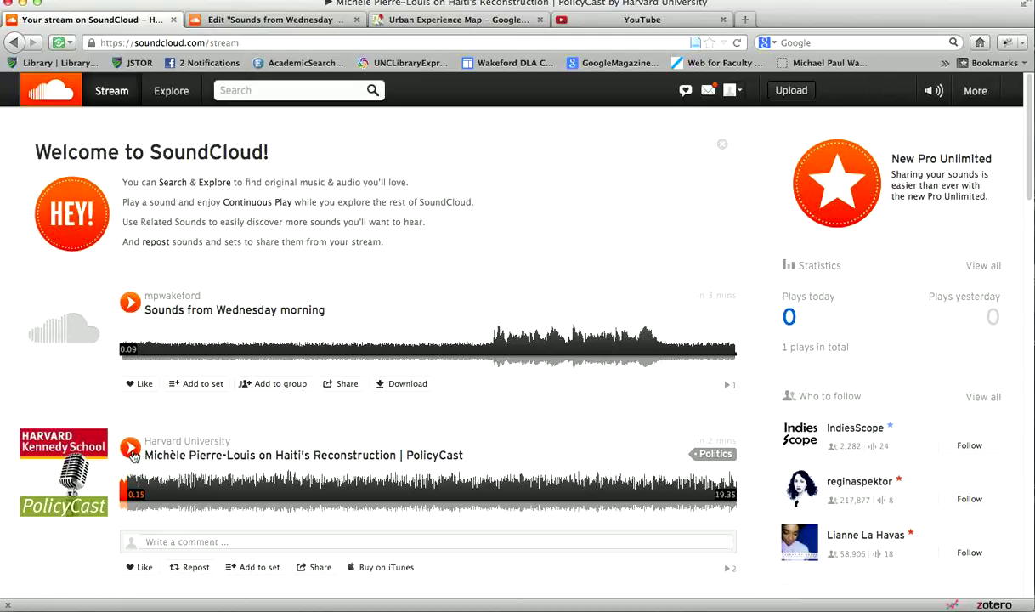
click(132, 451)
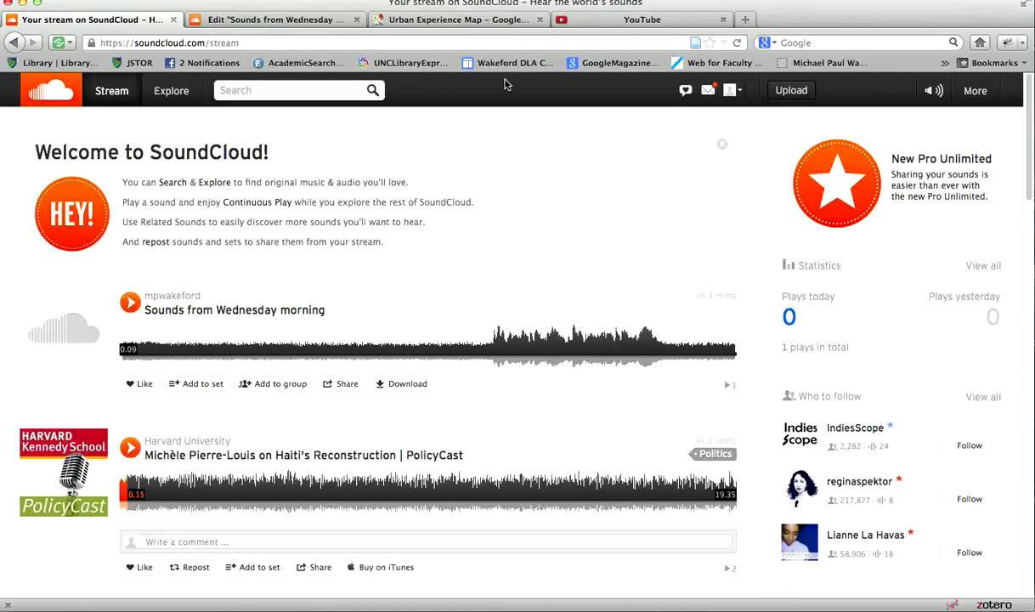
click(307, 20)
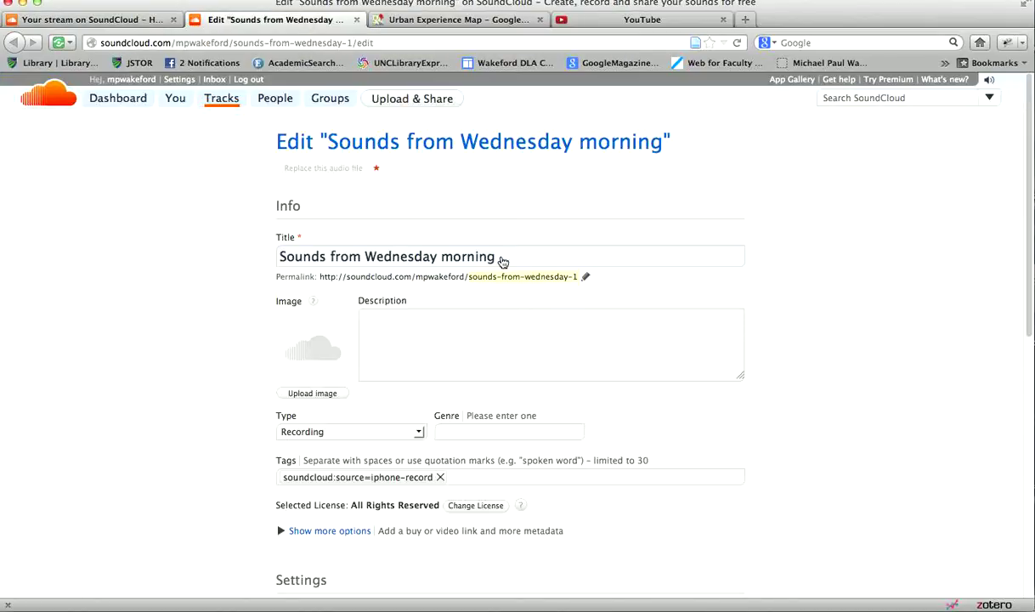
Step: Retitle the track 'Testing 123 Testing 123' with description 'Testing', and save
triple_click(456, 263)
text(Testing 123 Tes)
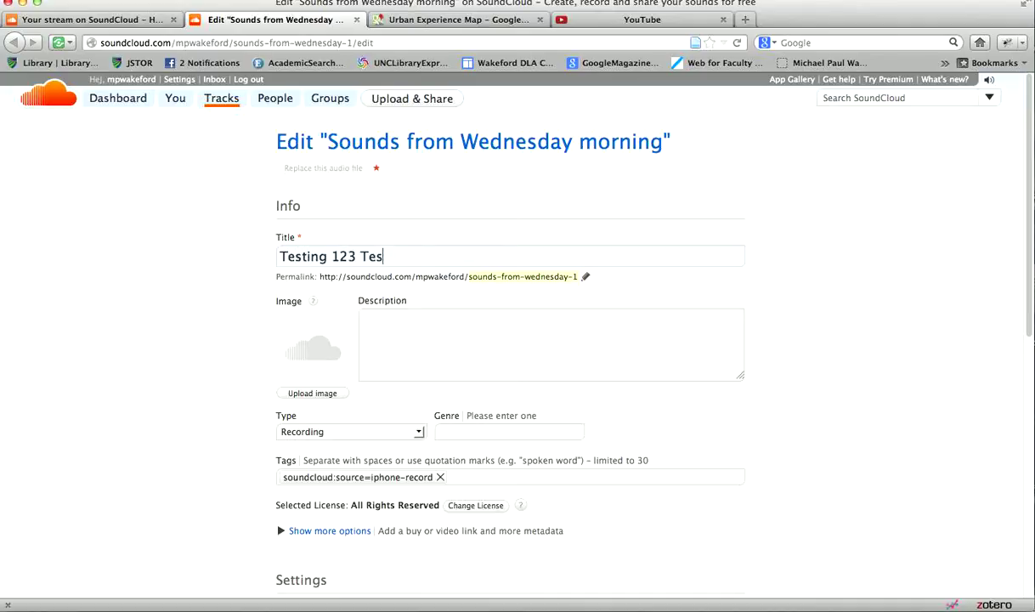
text(ting 123)
click(438, 322)
text(Testing)
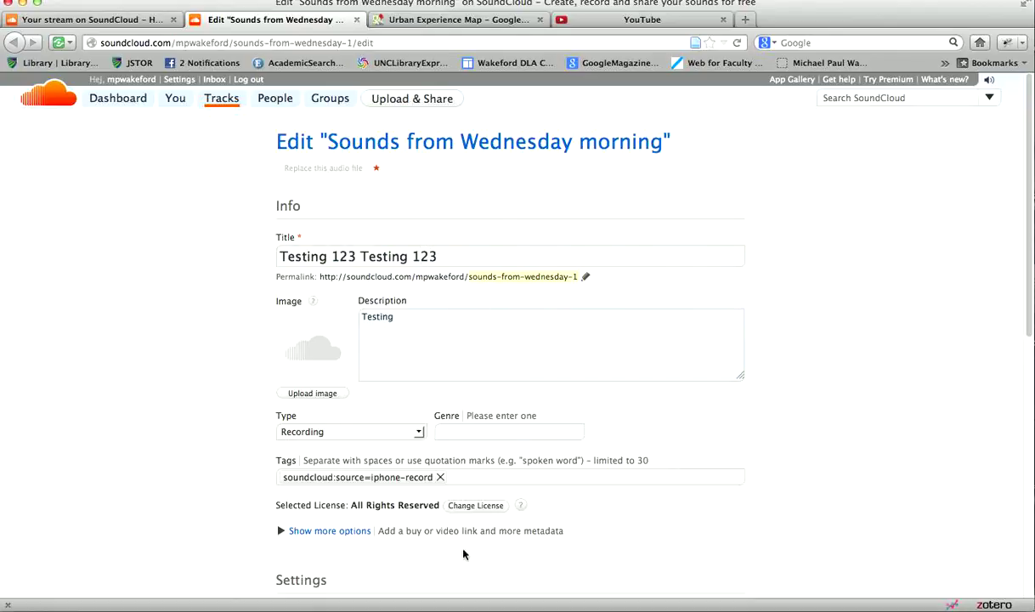
drag(1028, 265, 1019, 308)
scroll(1019, 308, down, 1)
scroll(1012, 340, down, 3)
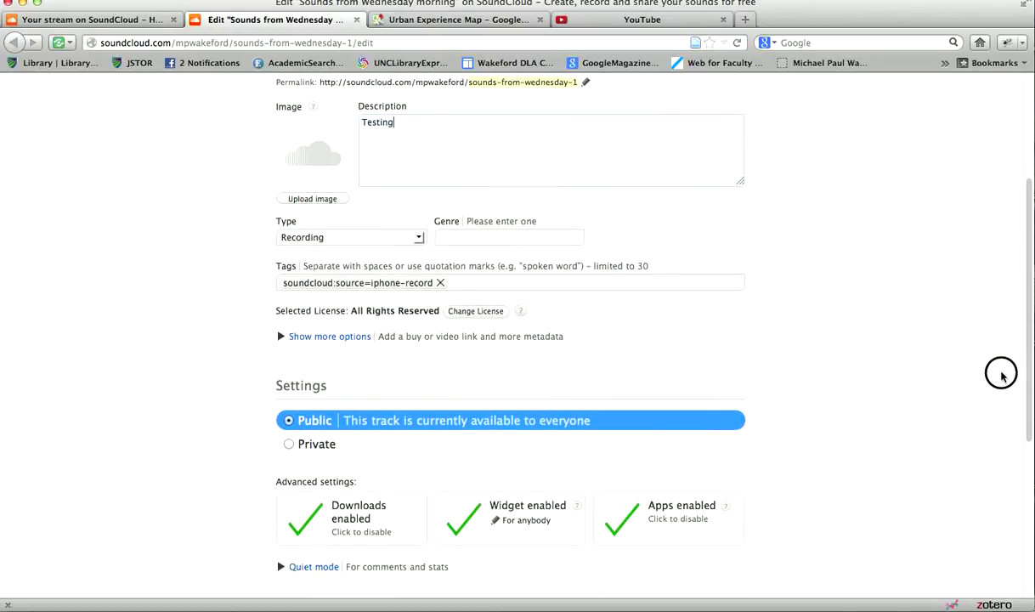
scroll(1003, 377, down, 3)
scroll(1003, 425, up, 4)
scroll(1006, 353, up, 5)
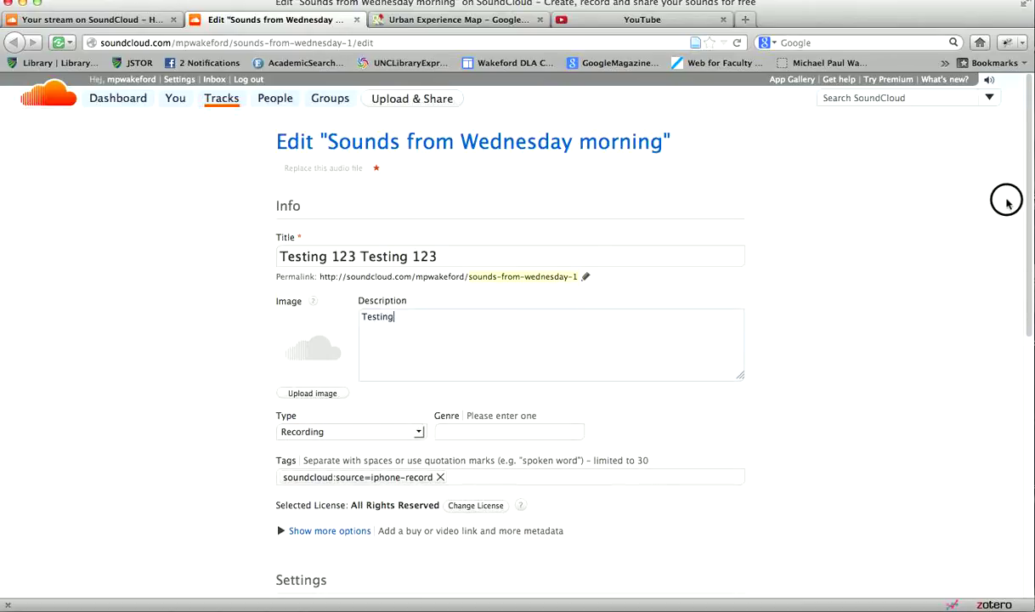
scroll(1000, 408, down, 9)
scroll(997, 434, down, 1)
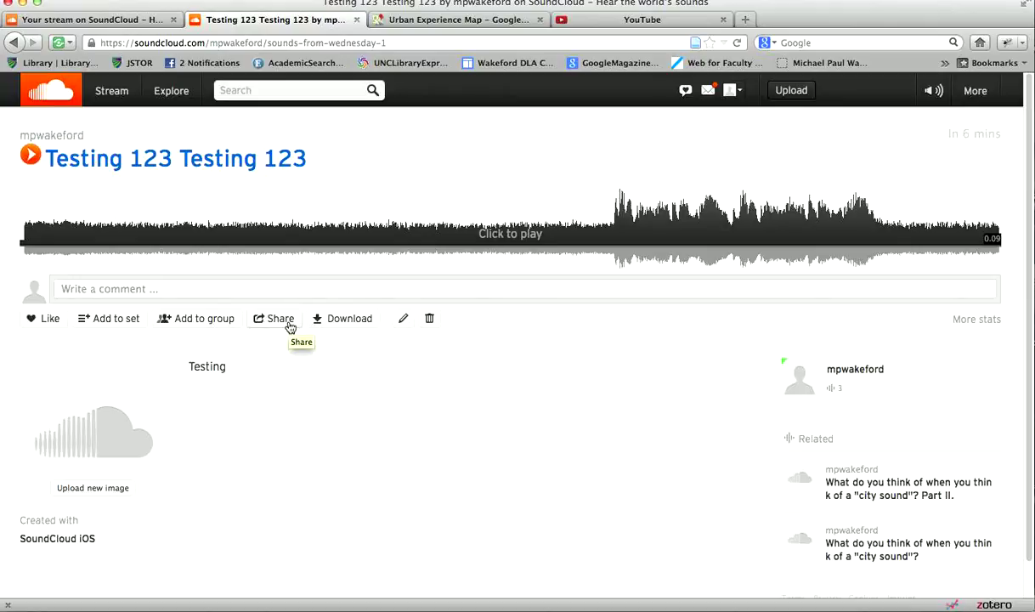
Step: Add the track to the UNCSA Urban Experience Sounds group through Add to group
click(194, 321)
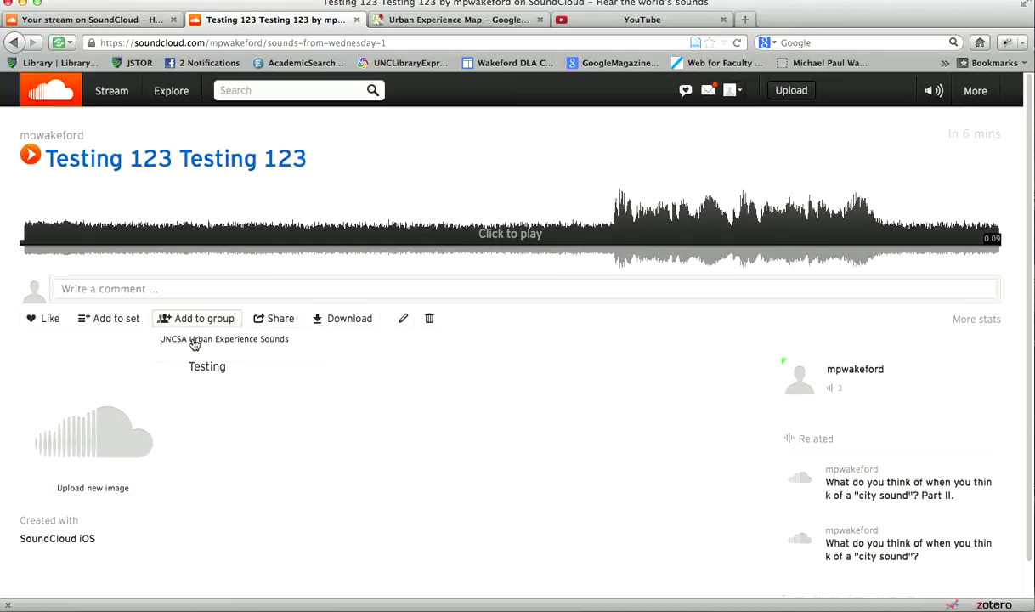
click(190, 343)
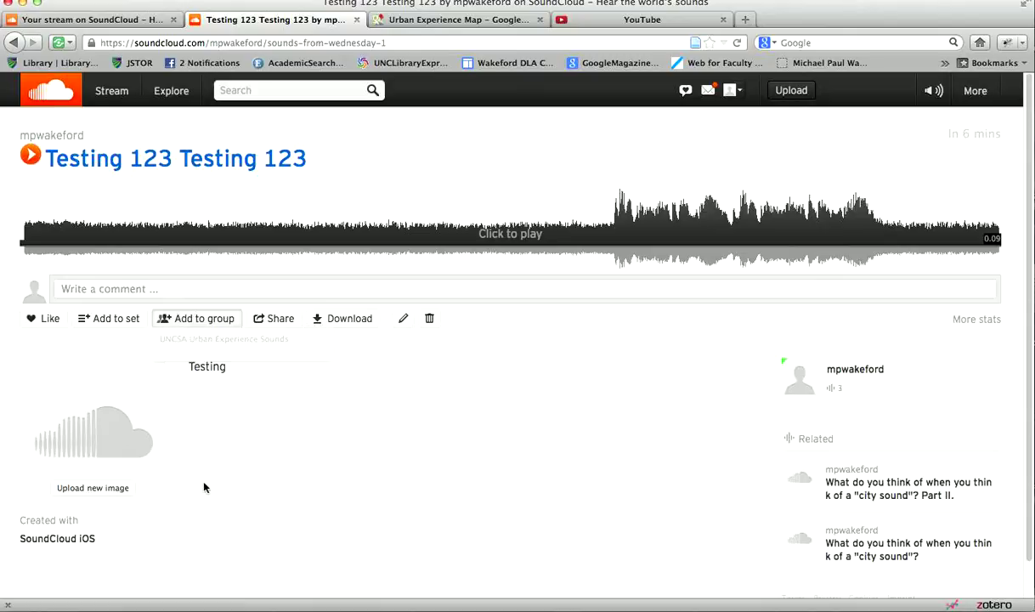
click(347, 480)
click(151, 62)
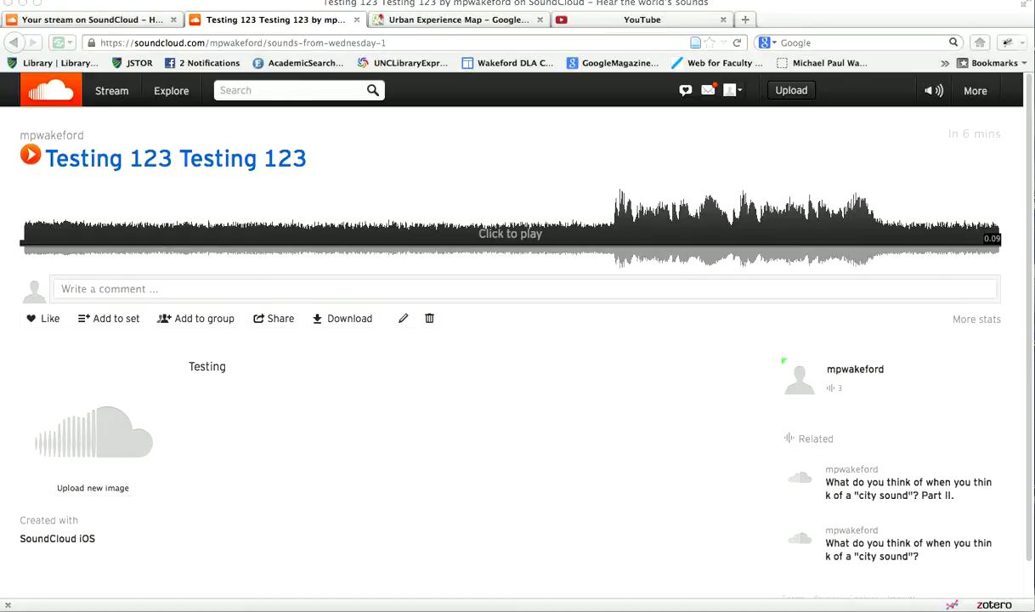
click(256, 90)
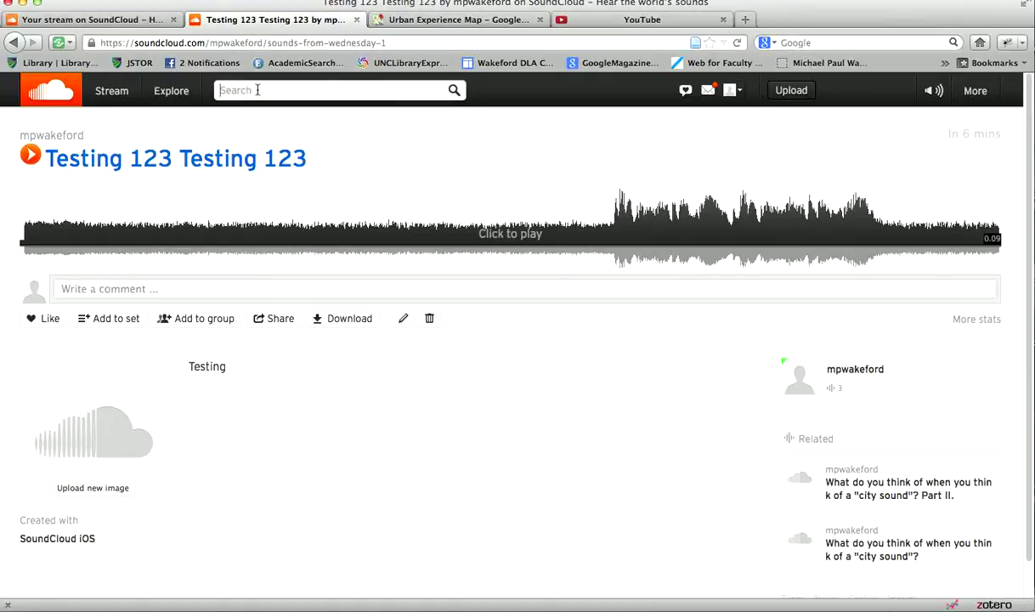
Step: Search 'uncsa' and open the UNCSA Urban Experience Sounds group page
text(uncsa)
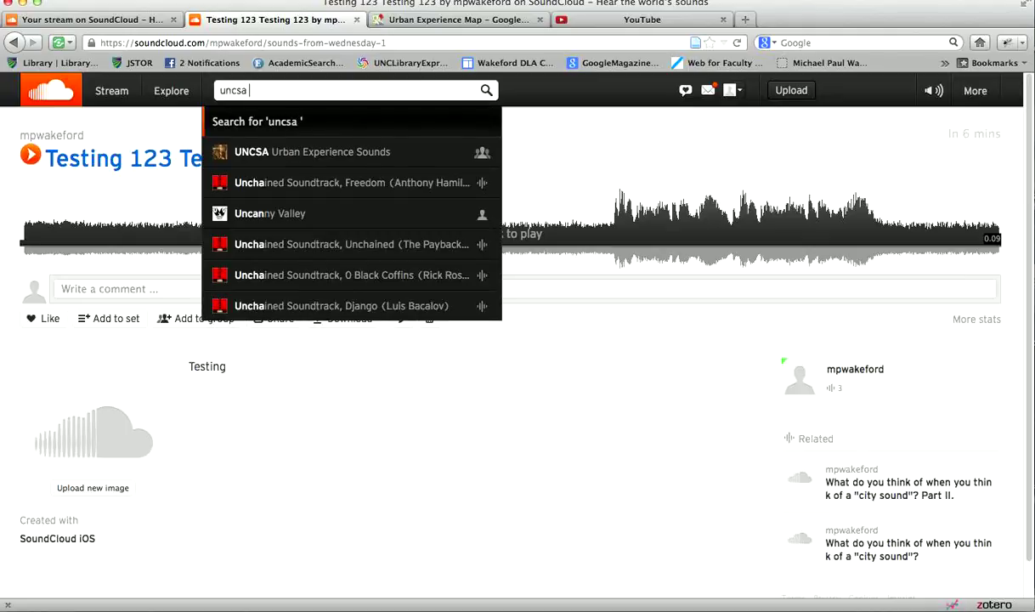
click(277, 153)
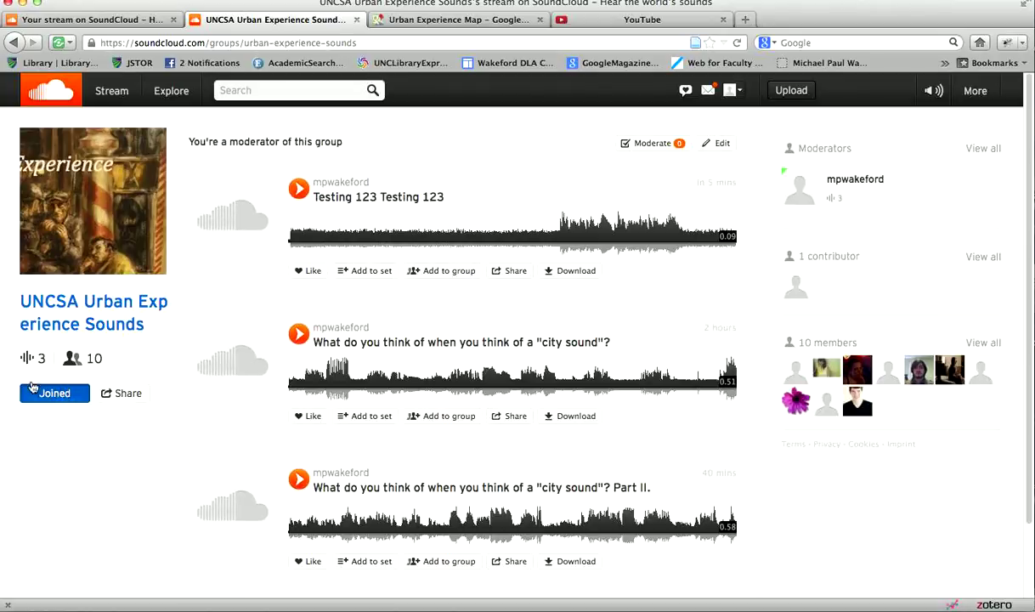
mouse_move(255, 4)
mouse_down()
mouse_move(257, 95)
mouse_move(256, 4)
mouse_up()
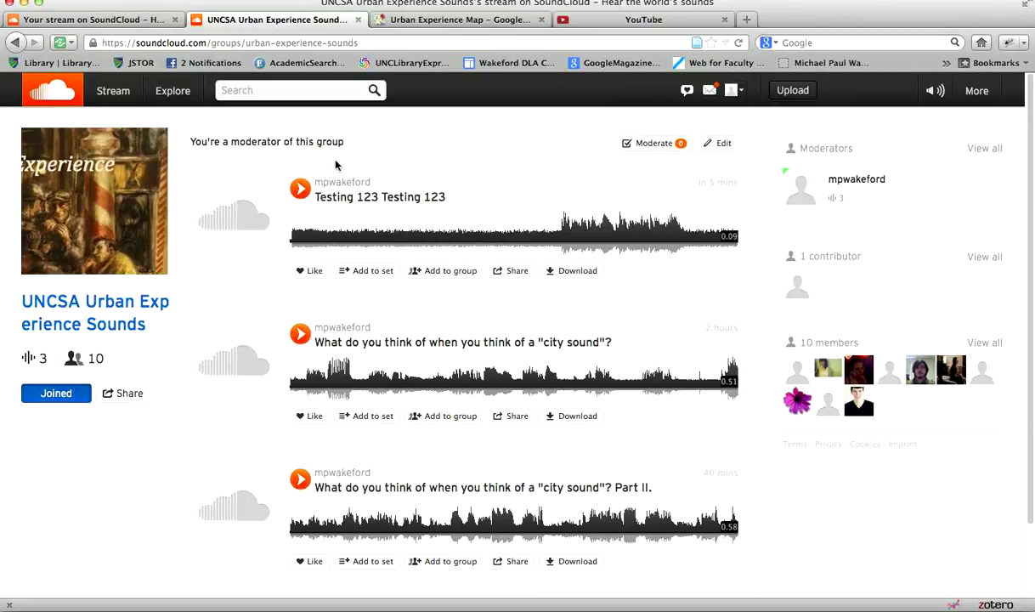
click(361, 7)
drag(361, 7, 334, 7)
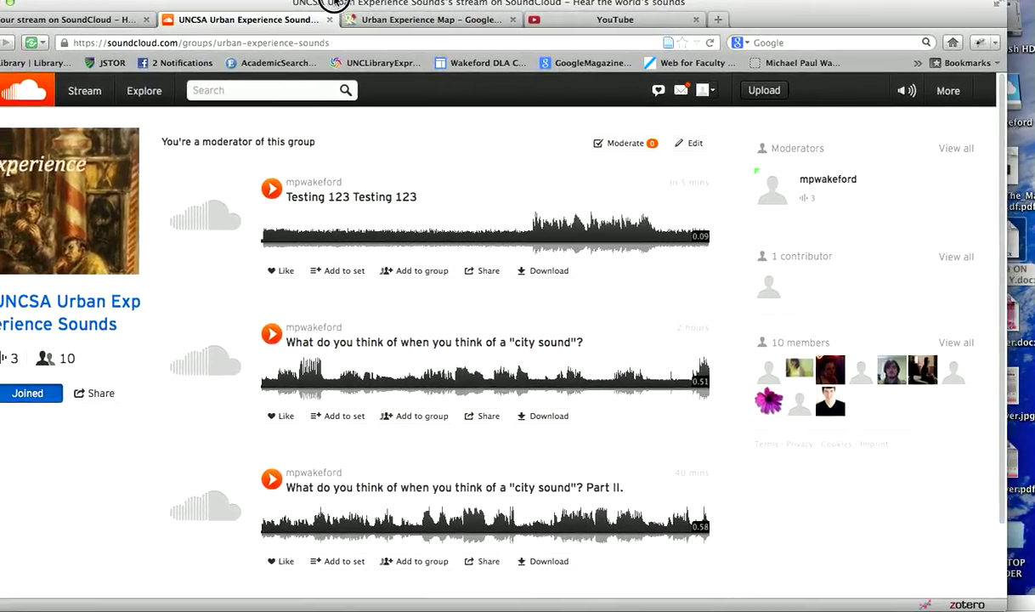
drag(334, 7, 362, 6)
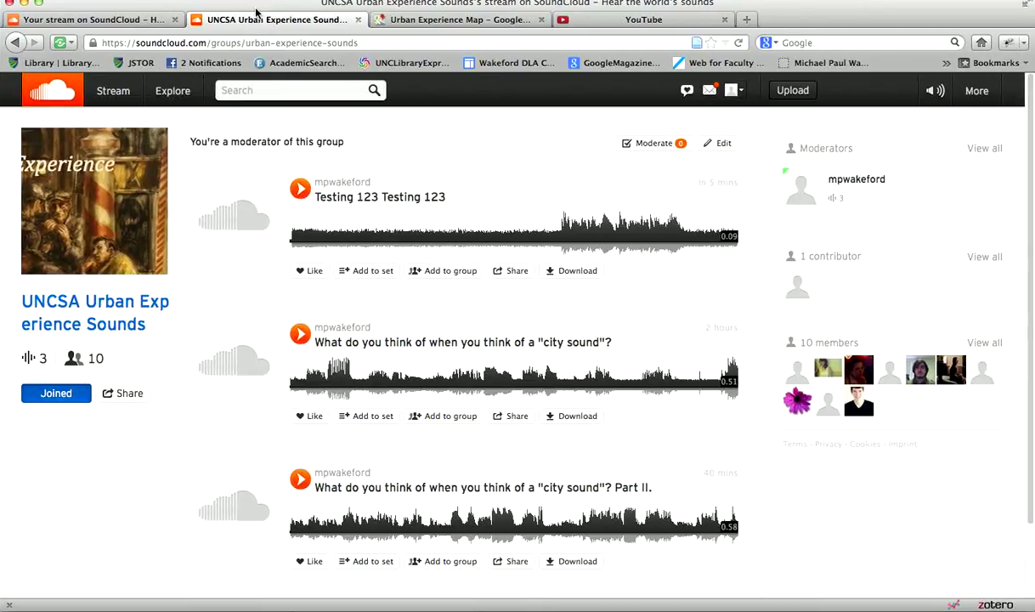
drag(279, 7, 290, 7)
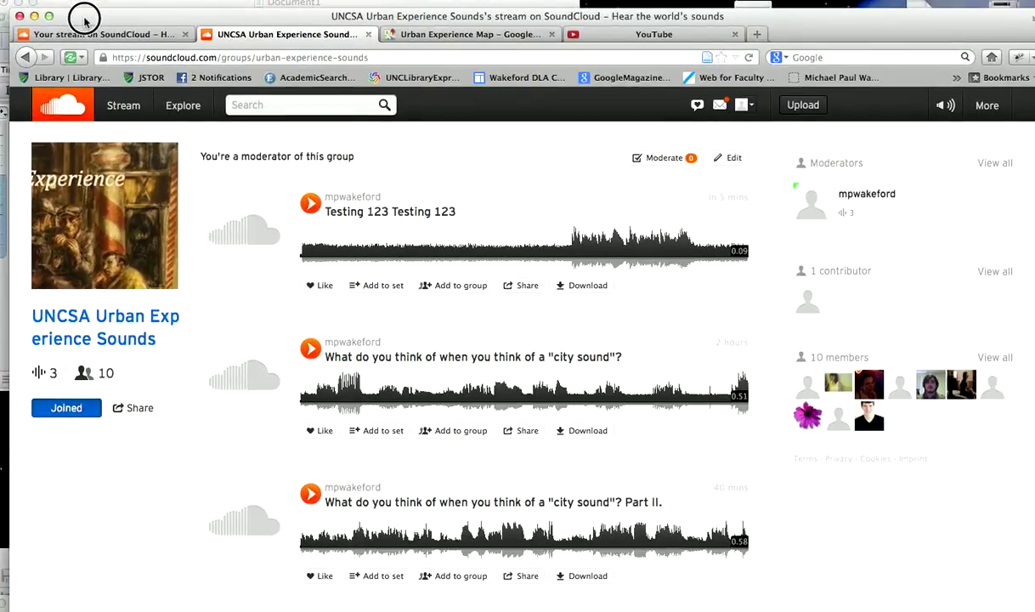
drag(88, 7, 76, 11)
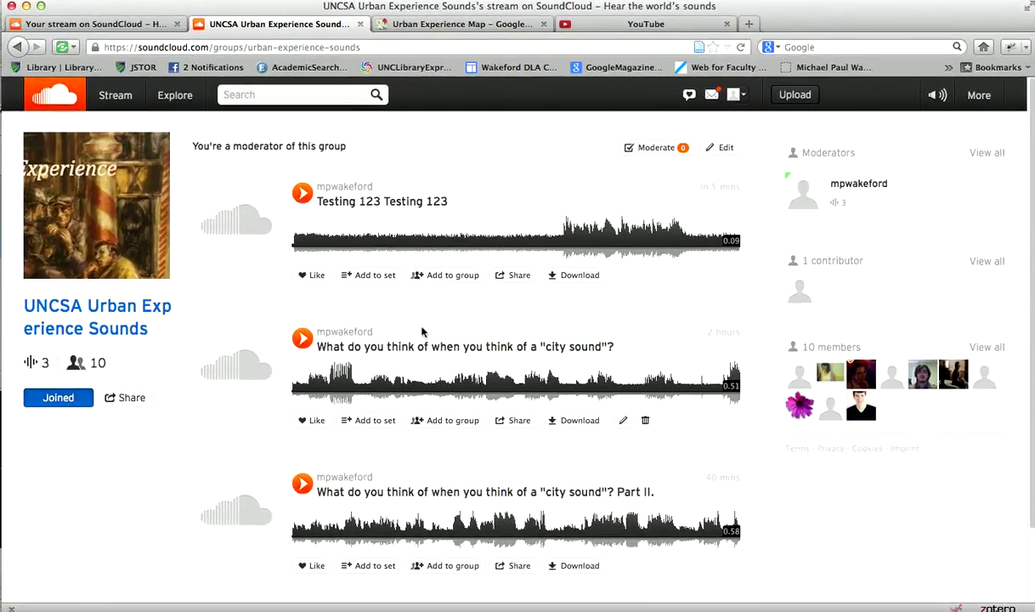
mouse_move(494, 225)
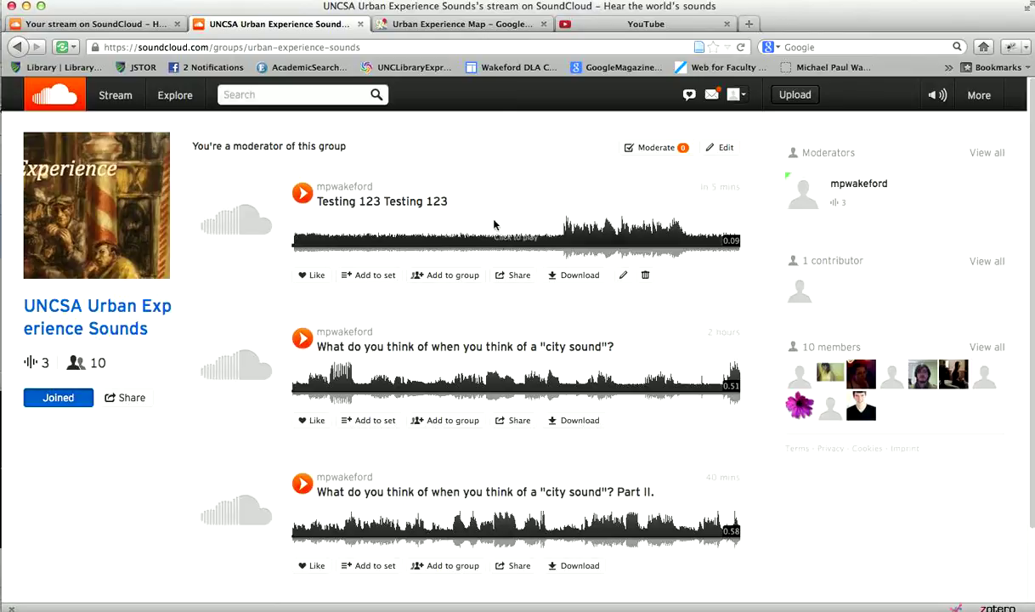
click(518, 277)
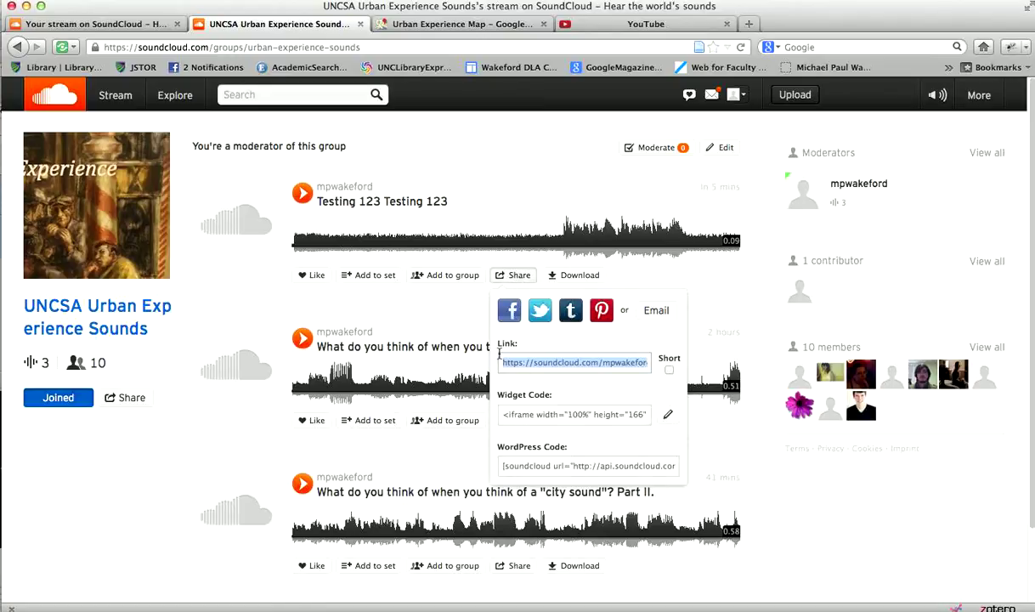
click(669, 371)
click(610, 364)
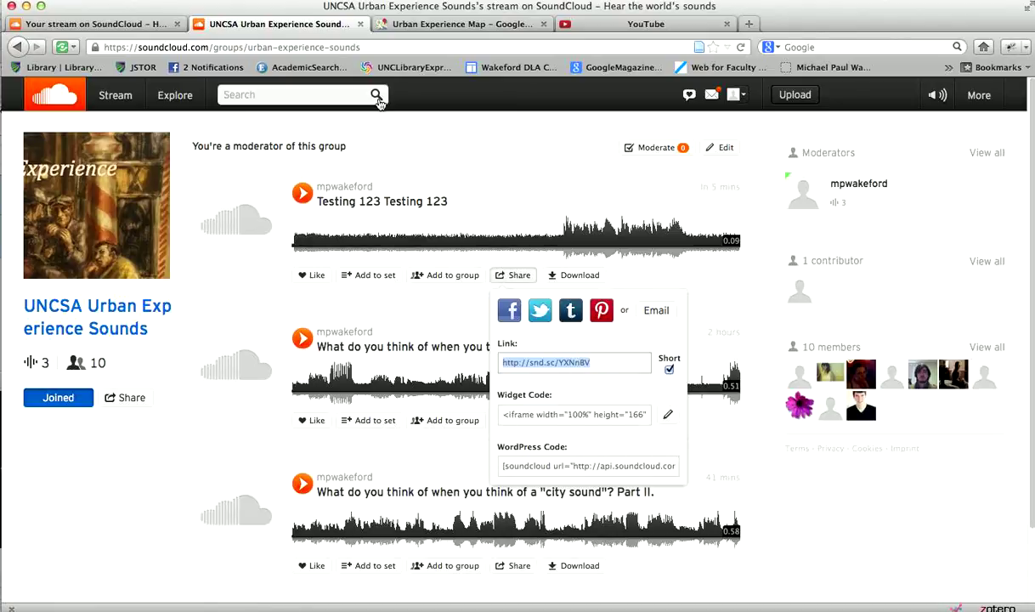
click(432, 23)
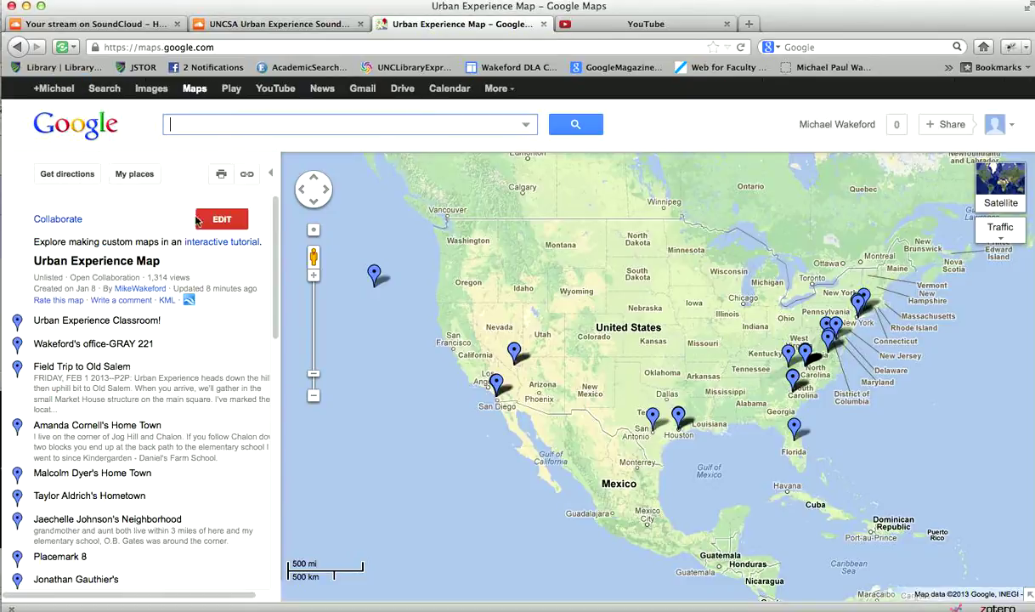
click(72, 266)
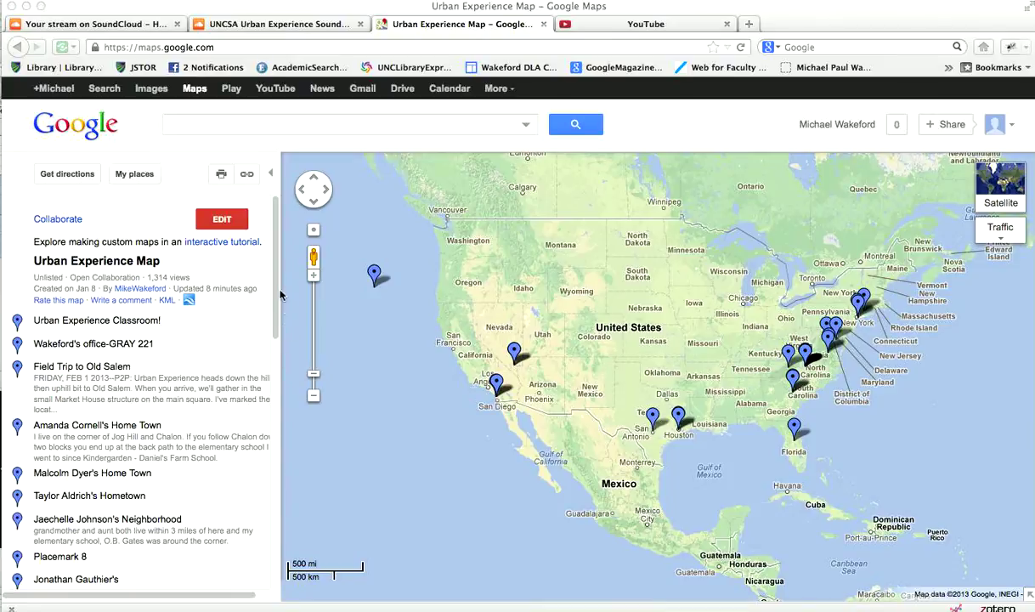
scroll(257, 316, down, 3)
scroll(254, 415, down, 5)
scroll(253, 553, down, 5)
scroll(253, 557, down, 1)
drag(263, 488, 292, 125)
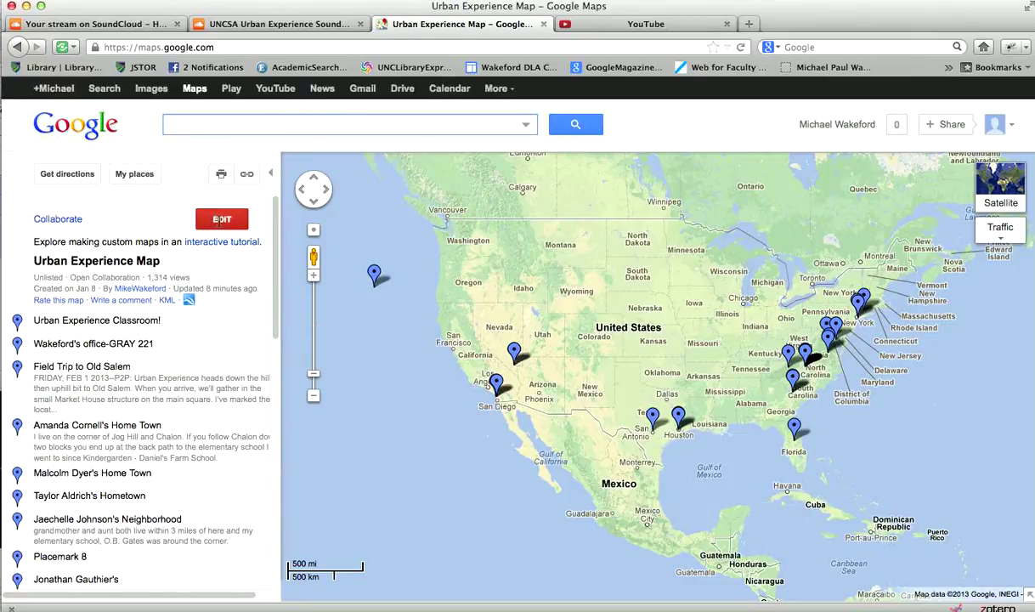
Step: Start editing the Urban Experience Map and zoom in toward the Winston-Salem placemarks
click(226, 219)
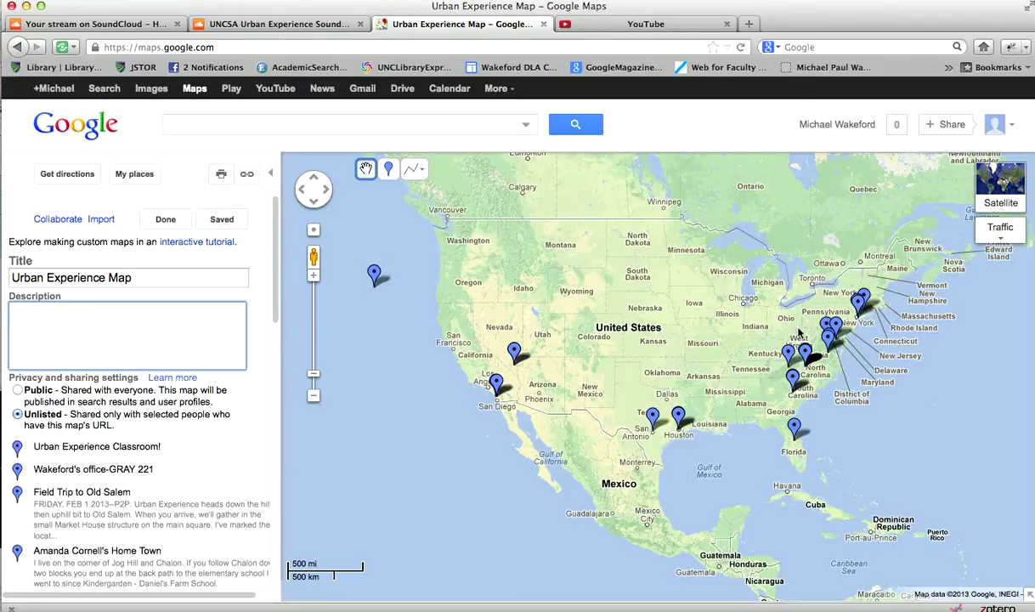
click(774, 353)
double_click(814, 370)
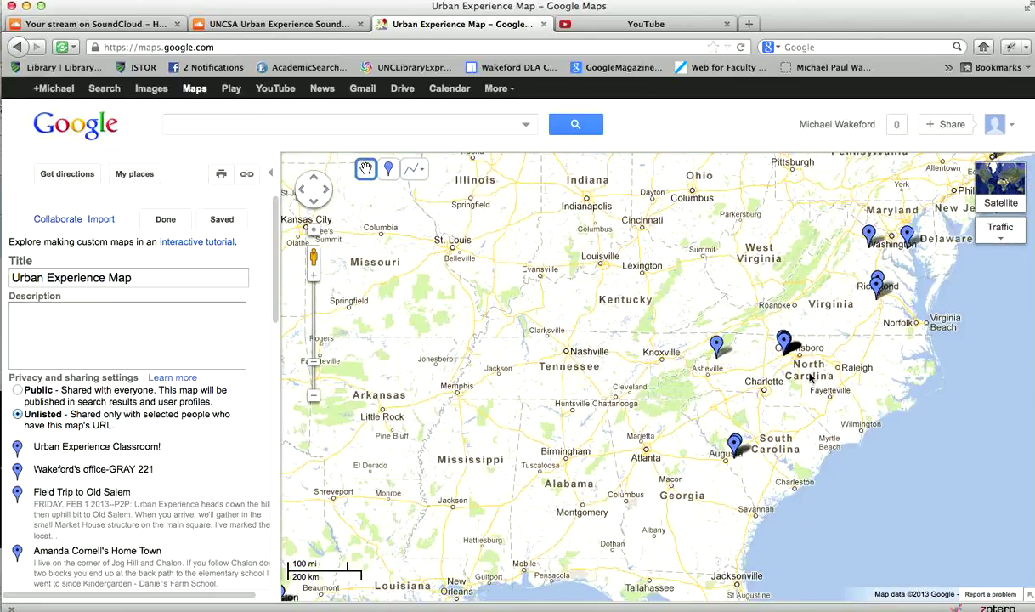
double_click(801, 368)
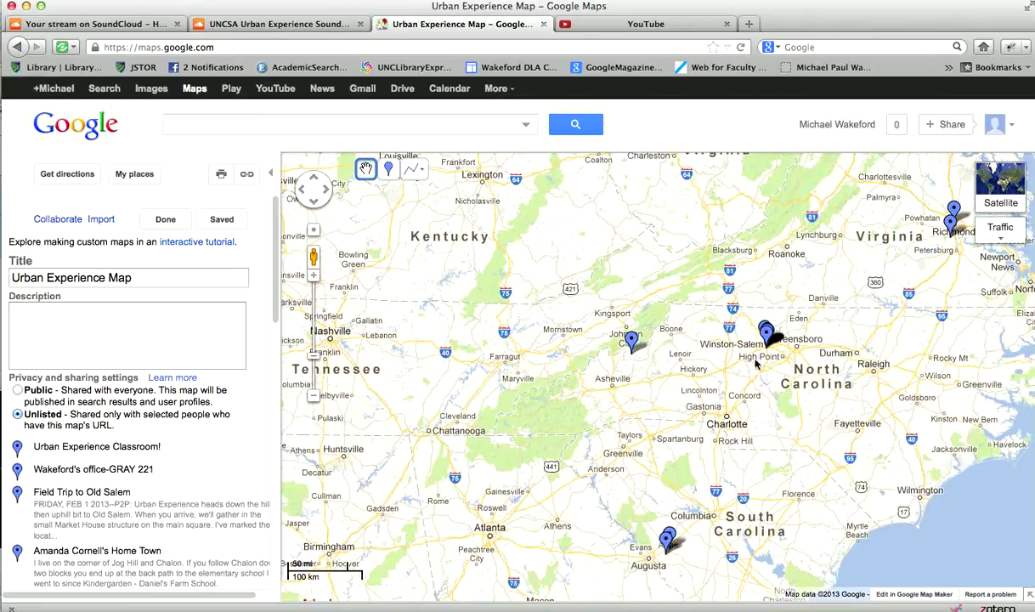
double_click(769, 357)
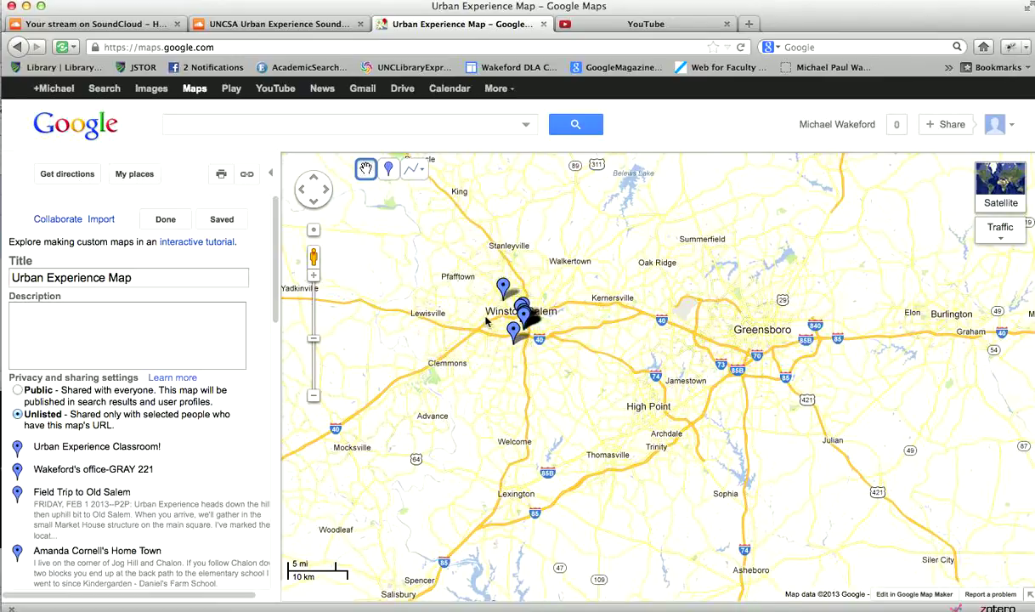
click(508, 315)
double_click(508, 315)
double_click(655, 413)
Step: Zoom to 1000 ft street level and pan to south Winston-Salem around Washington Park
click(314, 276)
click(314, 278)
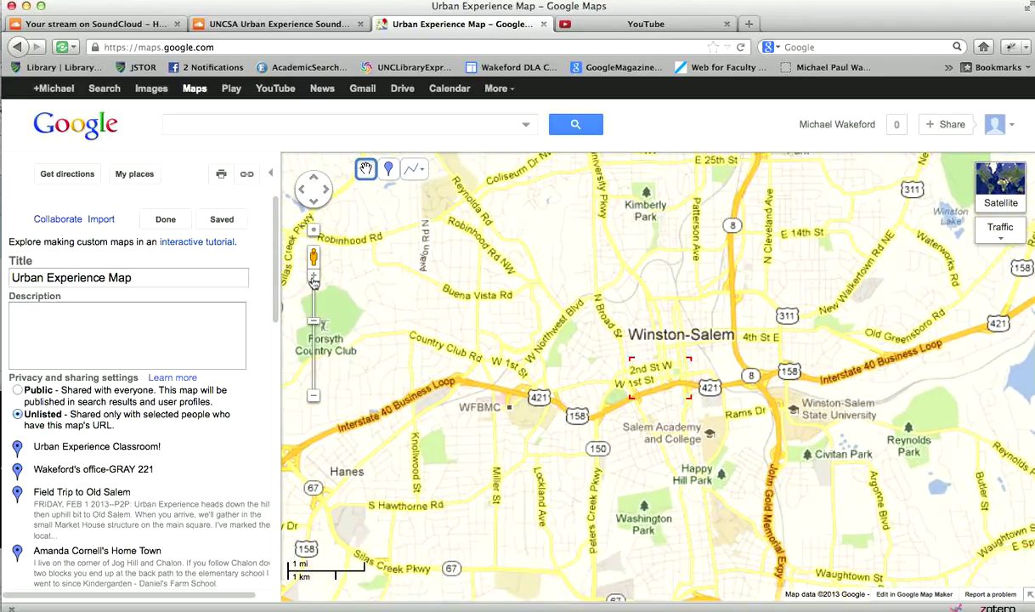
click(314, 279)
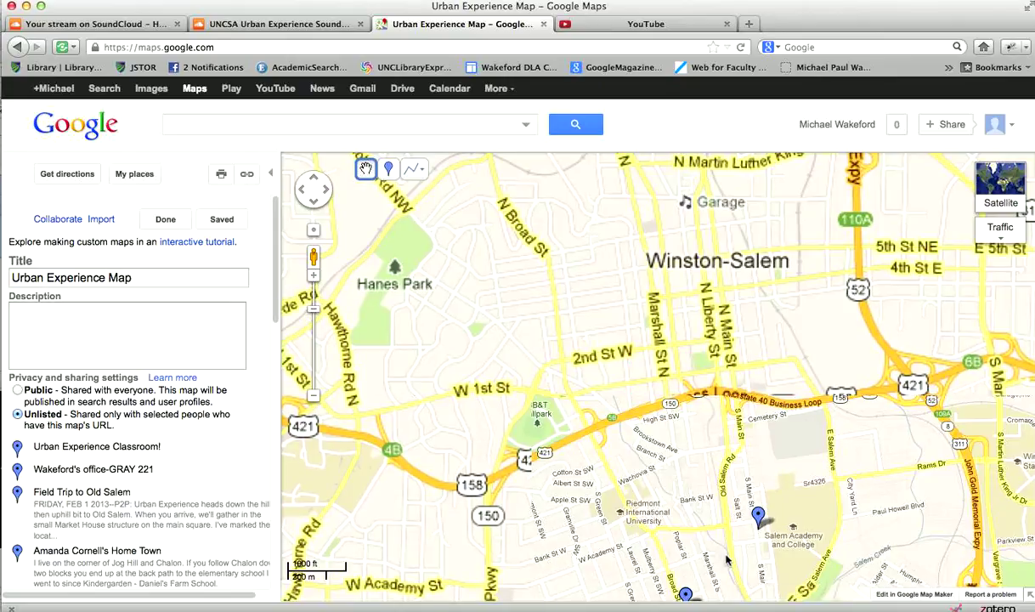
drag(867, 562, 731, 213)
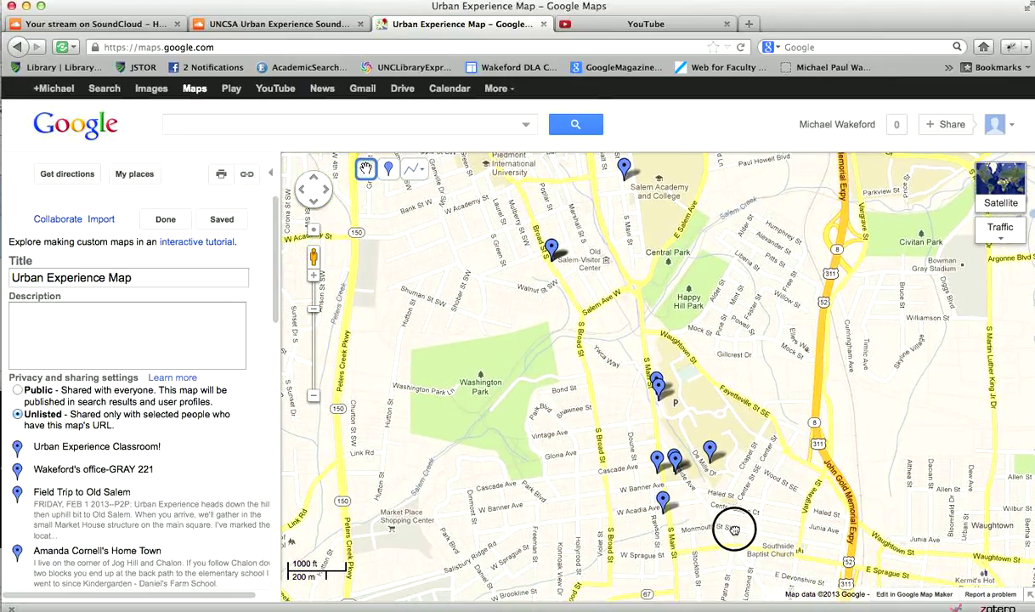
drag(738, 533, 745, 459)
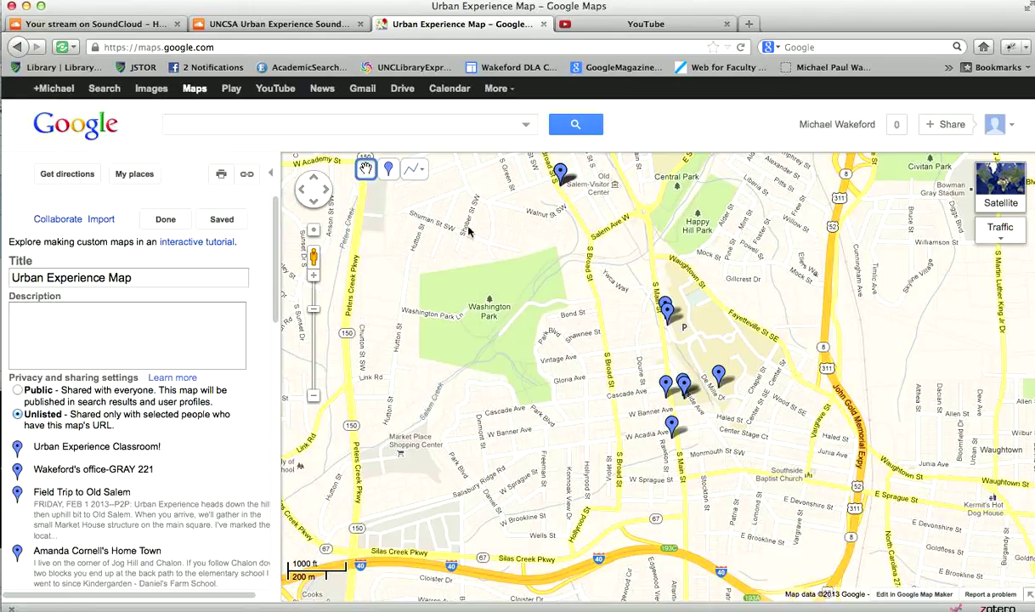
click(390, 172)
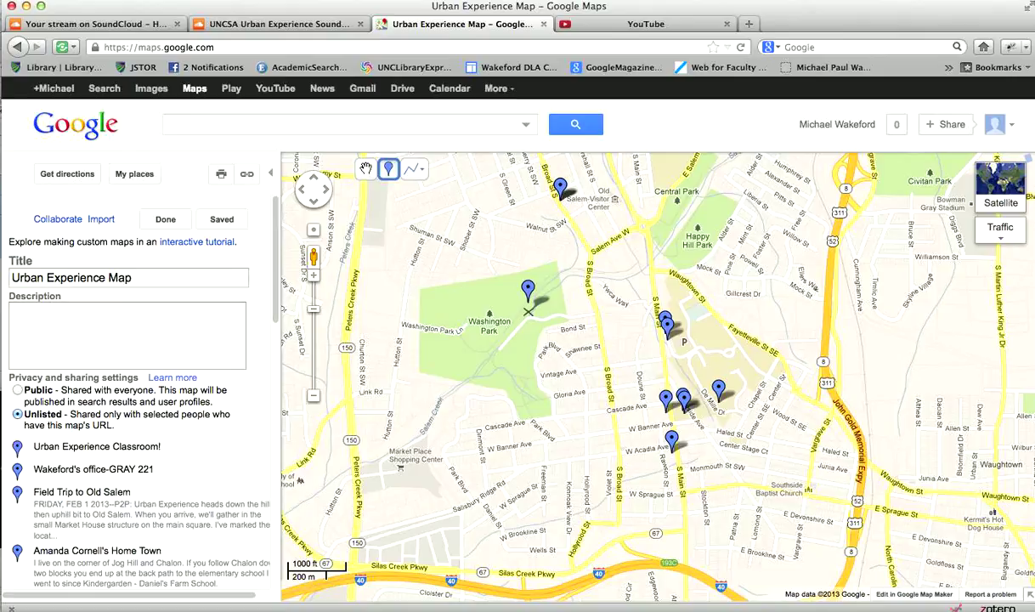
Step: Drop a placemark in Washington Park titled 'Wakeford. Sound Curation'
click(528, 311)
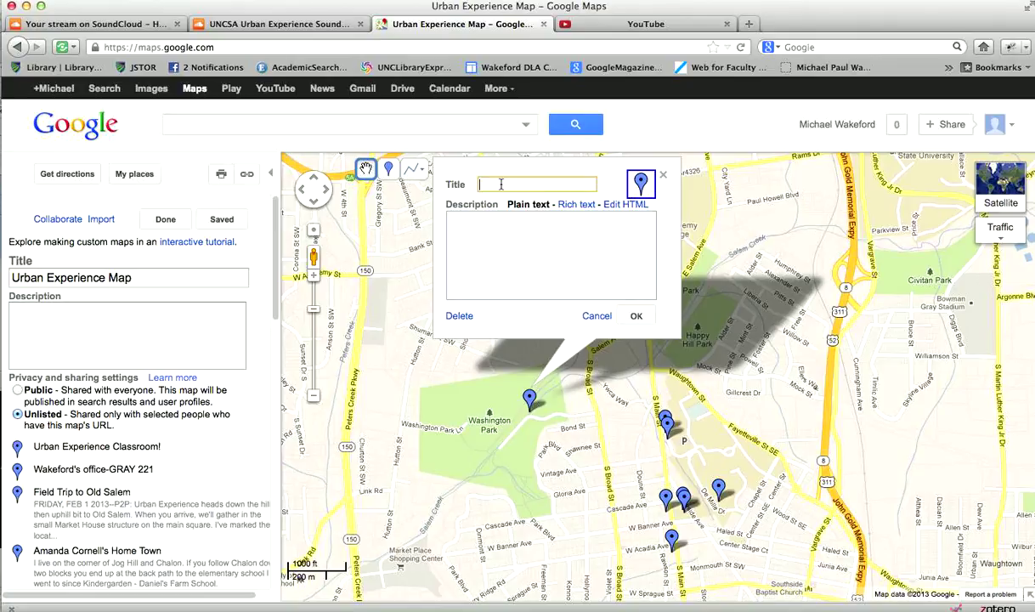
text(Wakeford. )
text(Sound Curation)
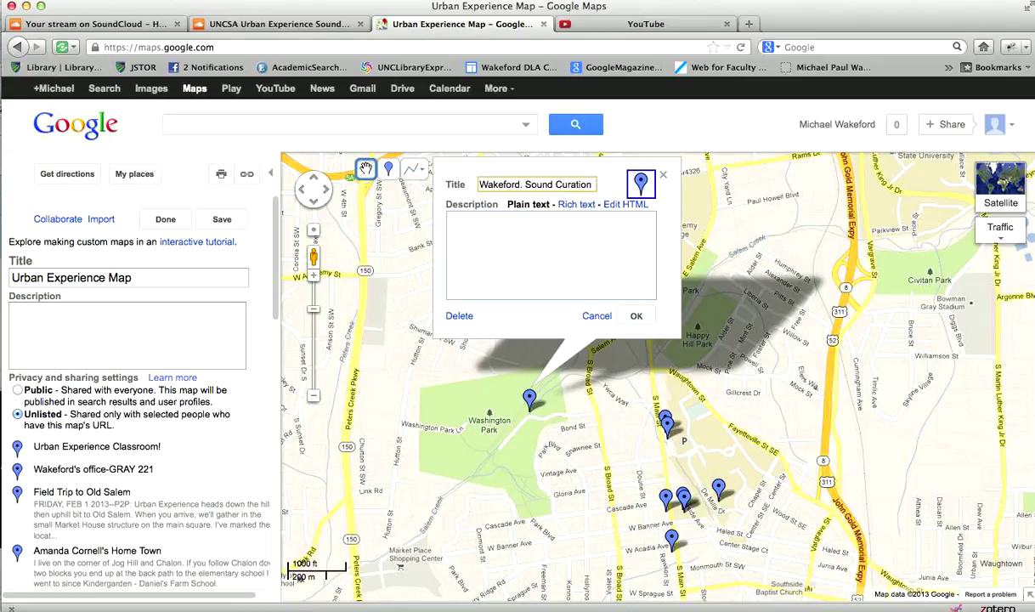
Step: Append '2. TITLE' to the placemark's title
text(2)
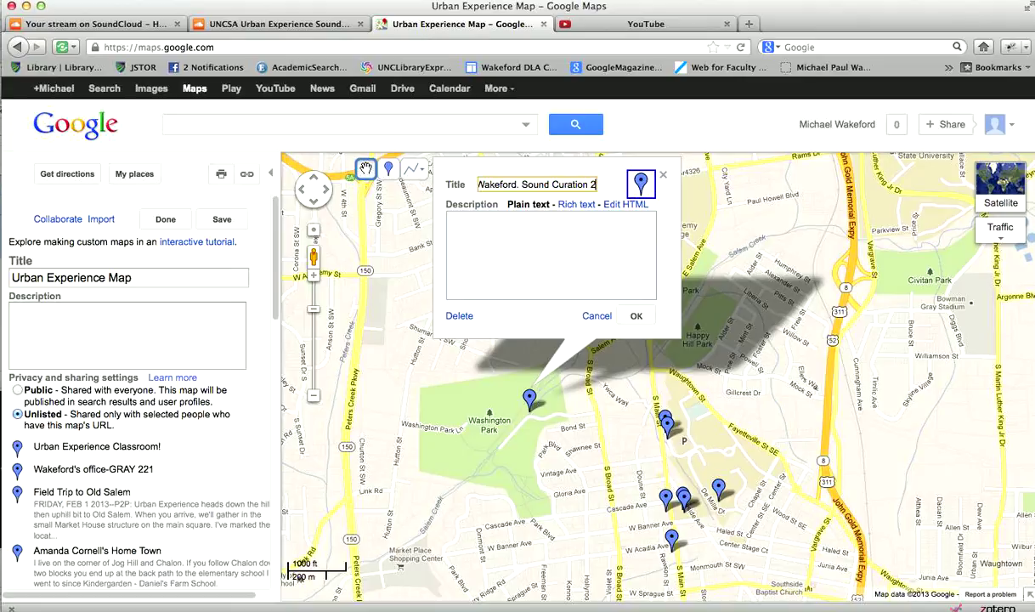
text(.)
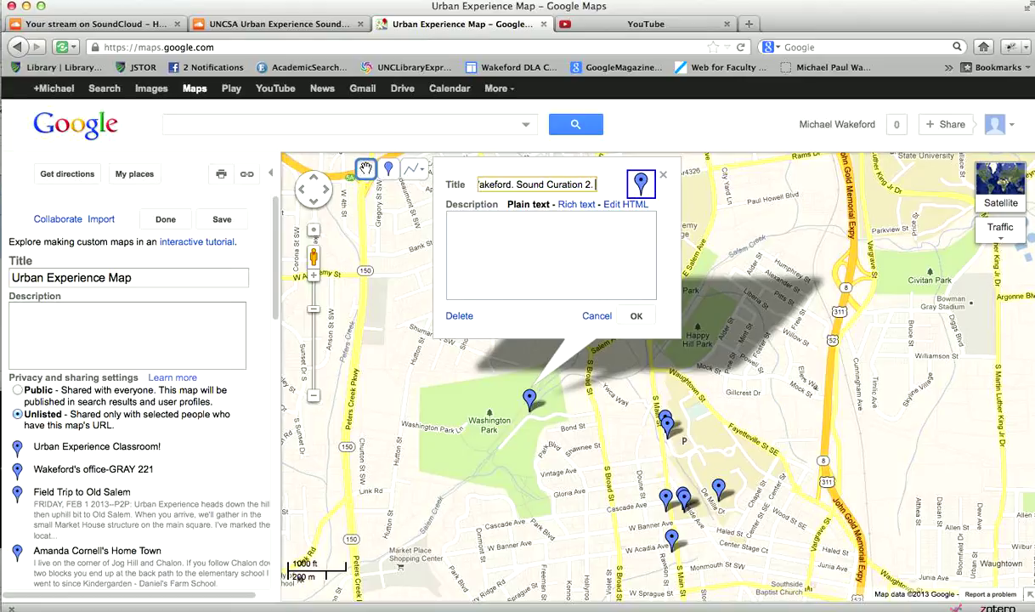
text( TITLE)
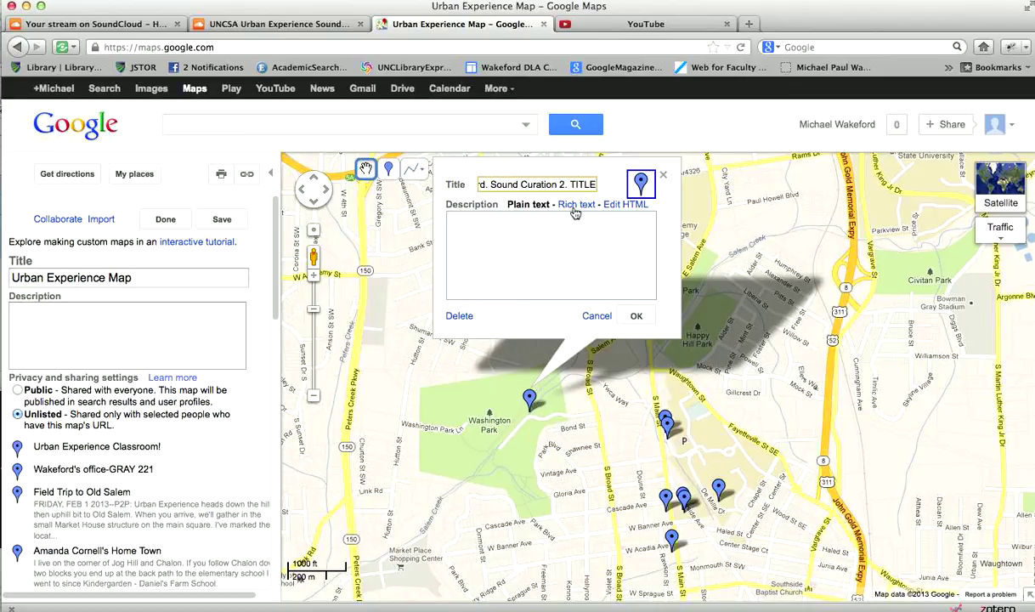
Step: Write a rich-text description with 'WHERE? location', 'WHEN: date and time of day' and a COMMENTS line
click(574, 206)
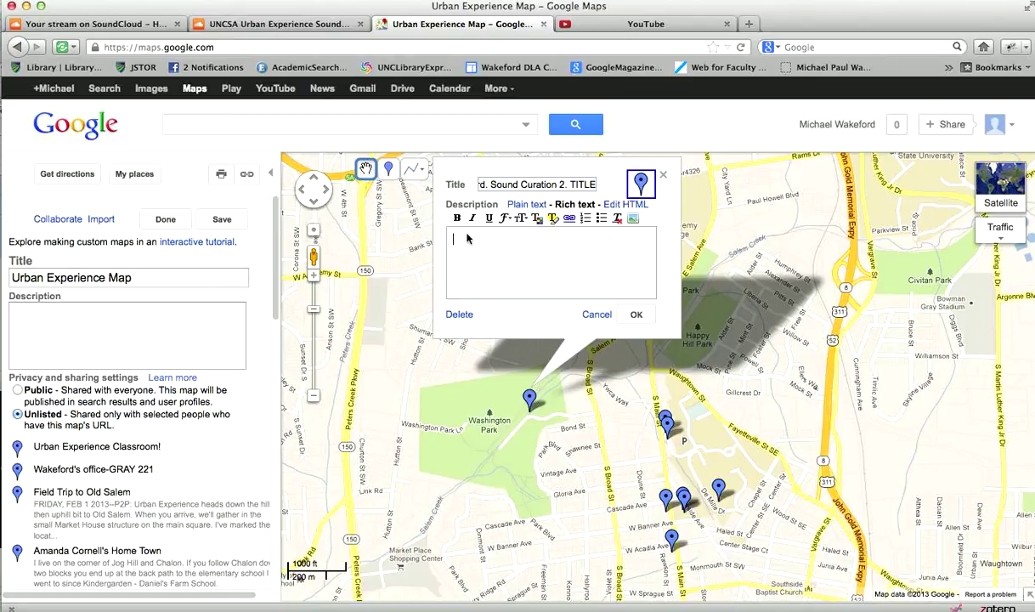
text(WHERE? )
text(WHEN)
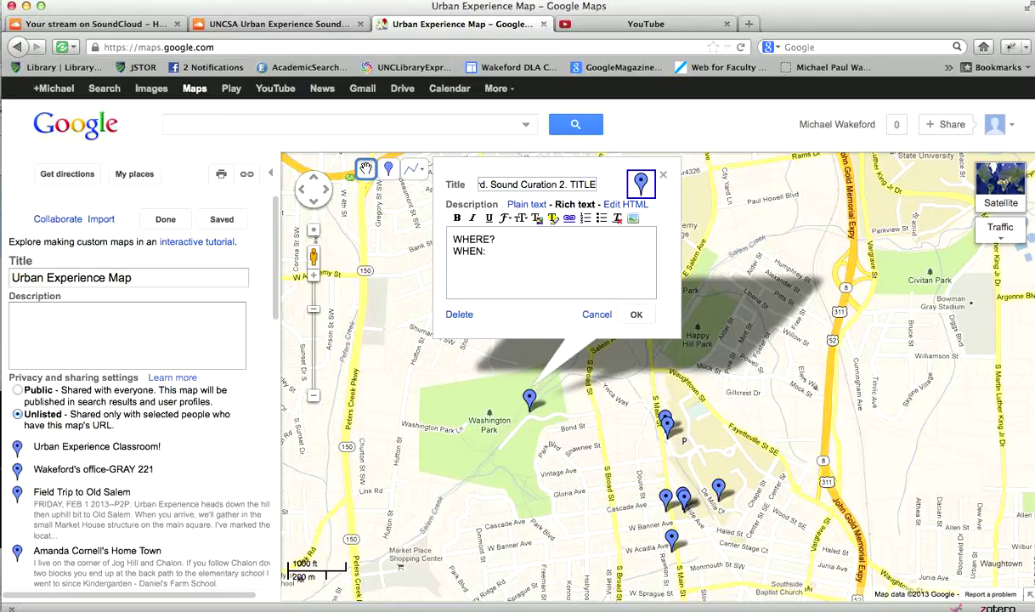
text(: date and time of day)
click(510, 242)
text(location)
key(Return)
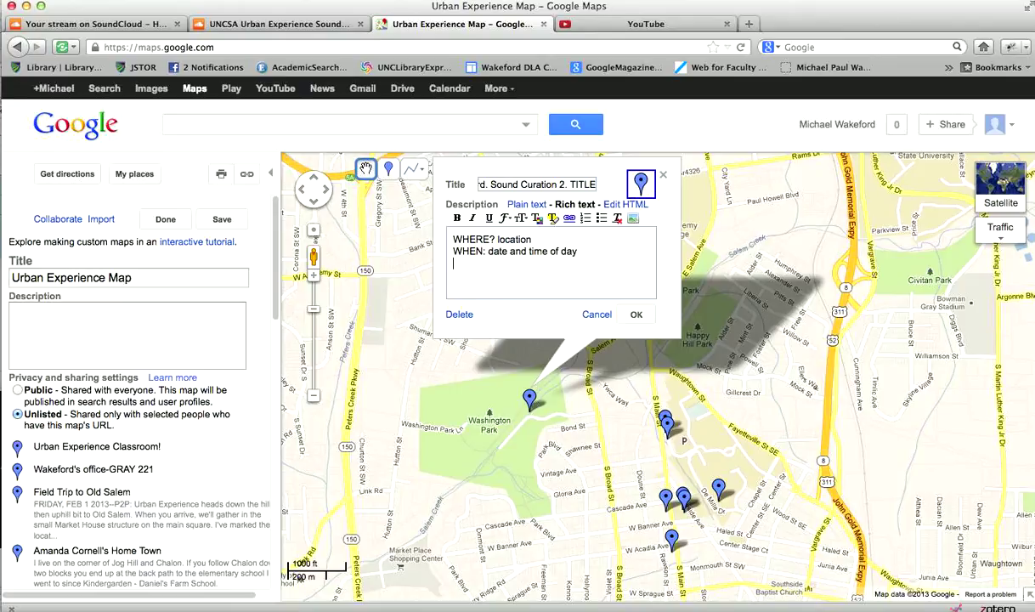
text(COMMENTS)
text(why )
text(hat the sound is? what)
Step: Finish the COMMENTS prompt asking why this sound was chosen and why it's interesting, correcting typos
key(BackSpace)
key(BackSpace)
text(y yo)
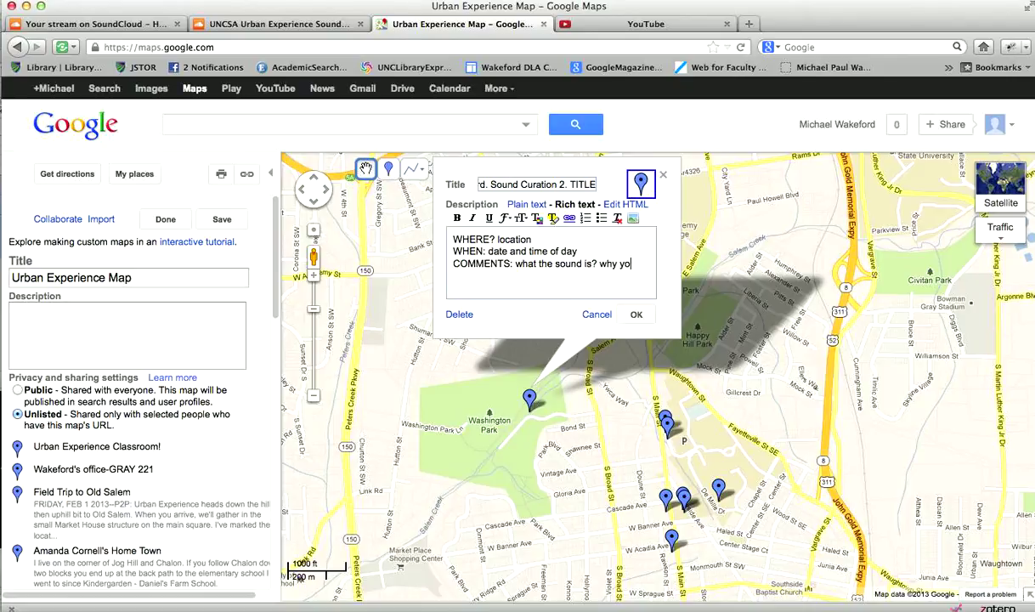
text(u chose this d)
key(BackSpace)
text(sound? )
text(any observations ro)
key(BackSpace)
key(BackSpace)
text(or thoughts you have about teh)
key(BackSpace)
key(BackSpace)
key(BackSpace)
text(he sound and why it's interesting.)
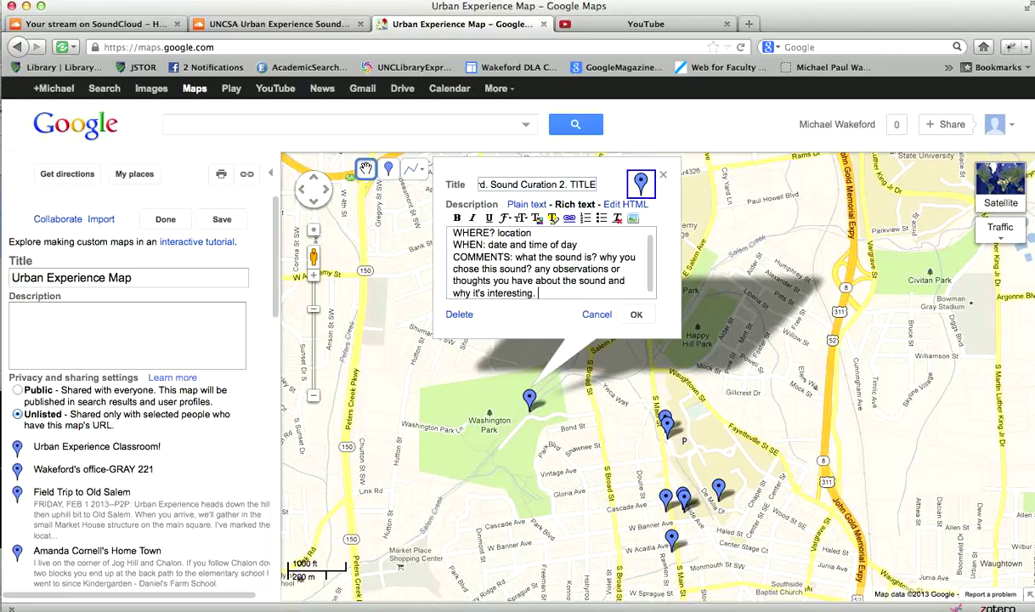
Step: Add a new line reading 'LINK: here's the recording'
key(Return)
text(LINK:)
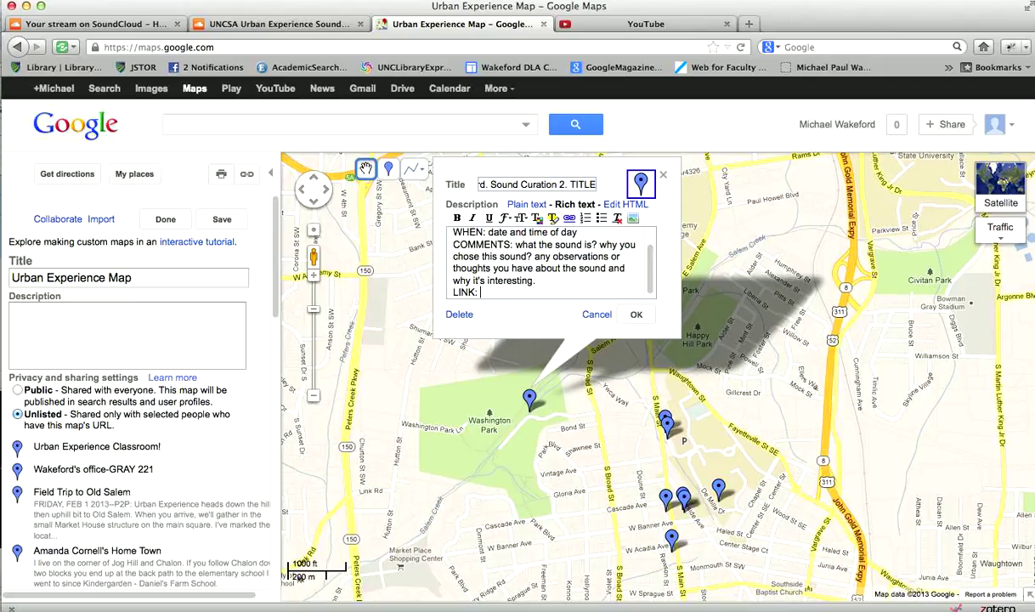
text(here)
text(a link)
key(BackSpace)
key(BackSpace)
key(BackSpace)
text(the recording)
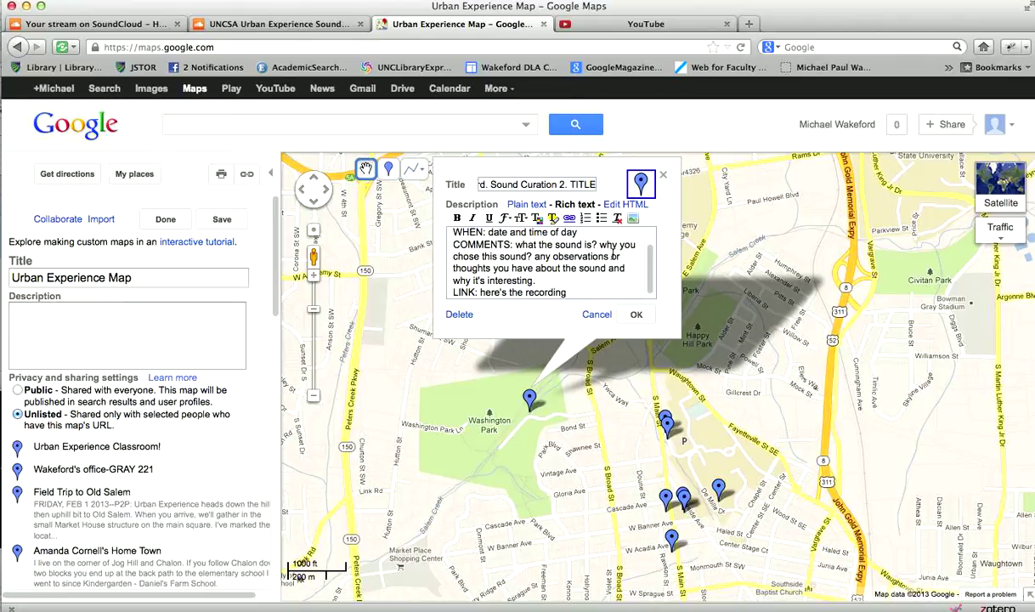
Step: Link 'here's the recording' to the pasted snd.sc share URL and confirm the placemark
drag(567, 292, 480, 295)
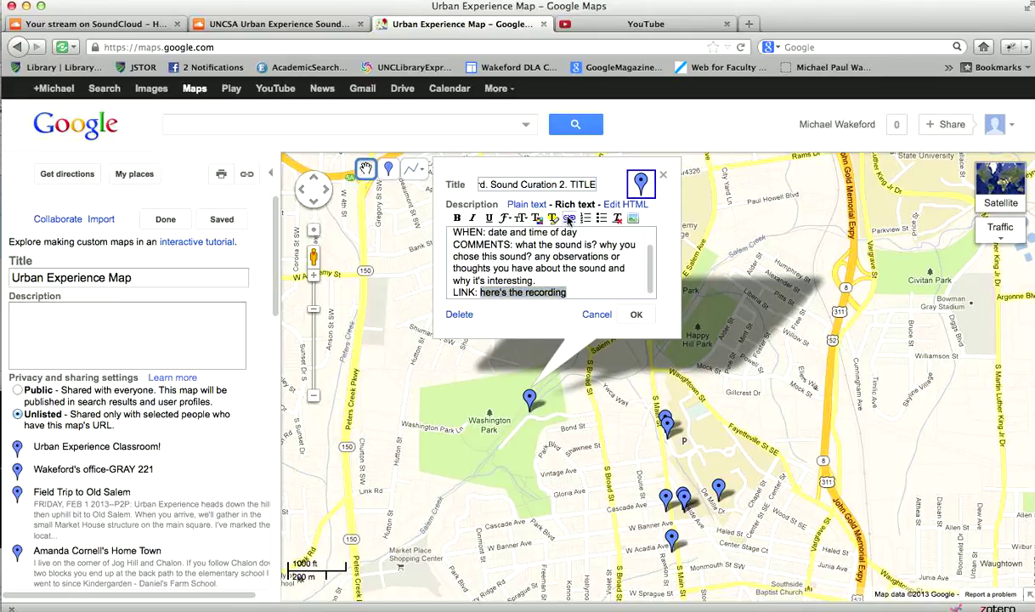
click(569, 218)
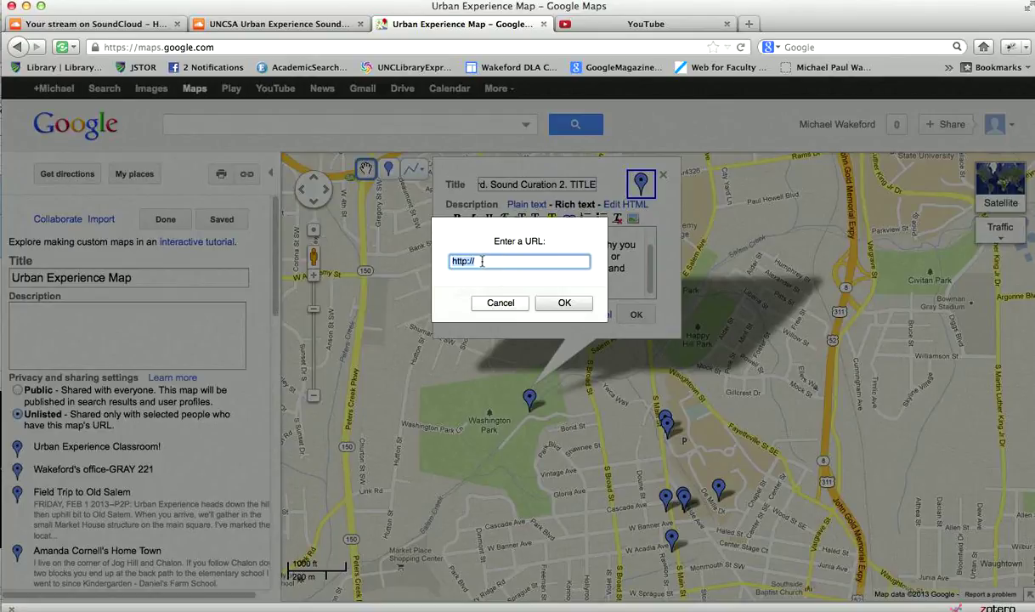
text(http://snd.sc/YXNnBV)
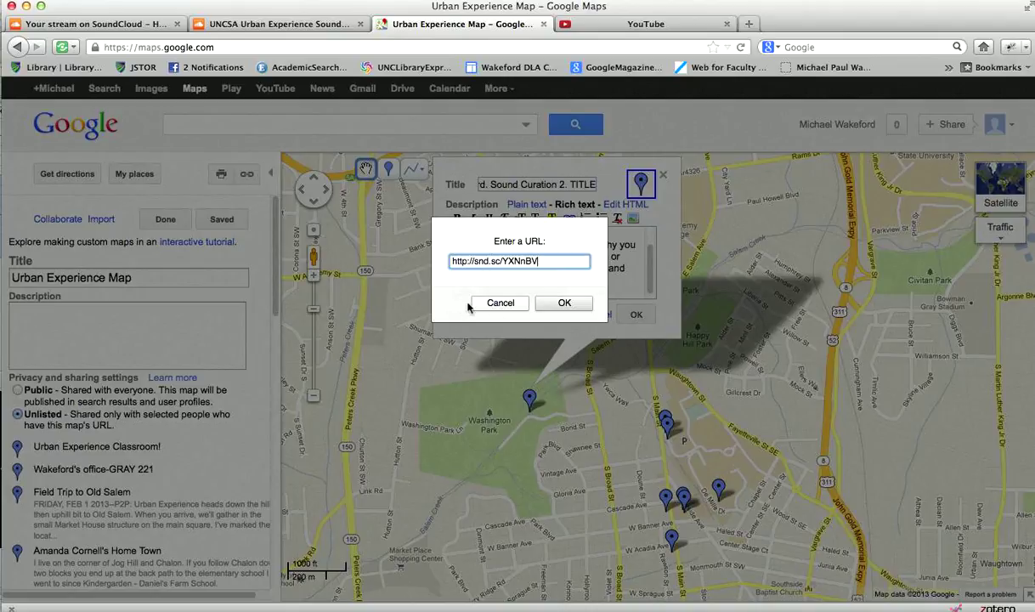
click(564, 303)
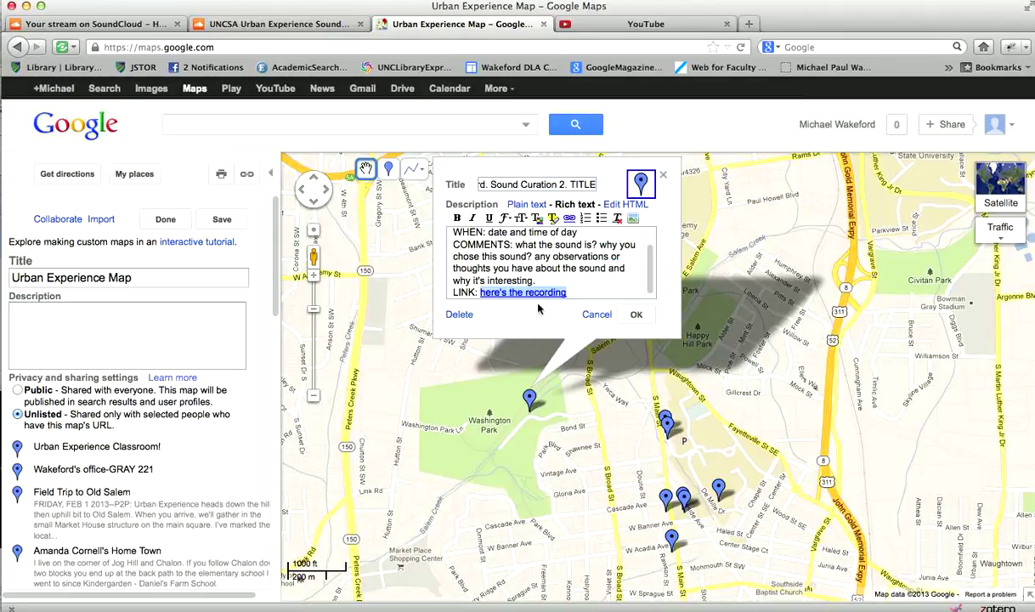
click(578, 280)
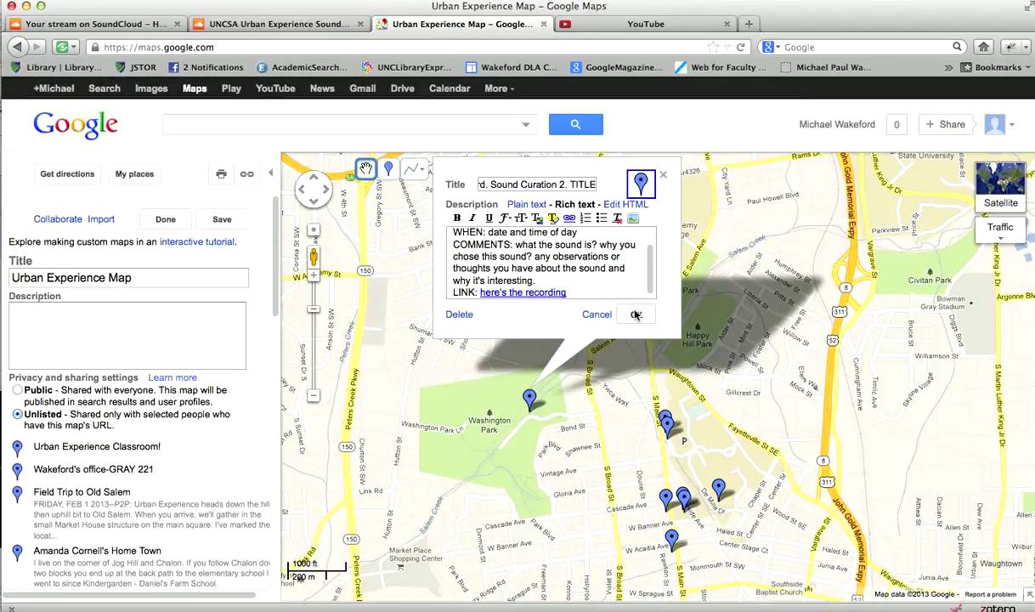
click(636, 315)
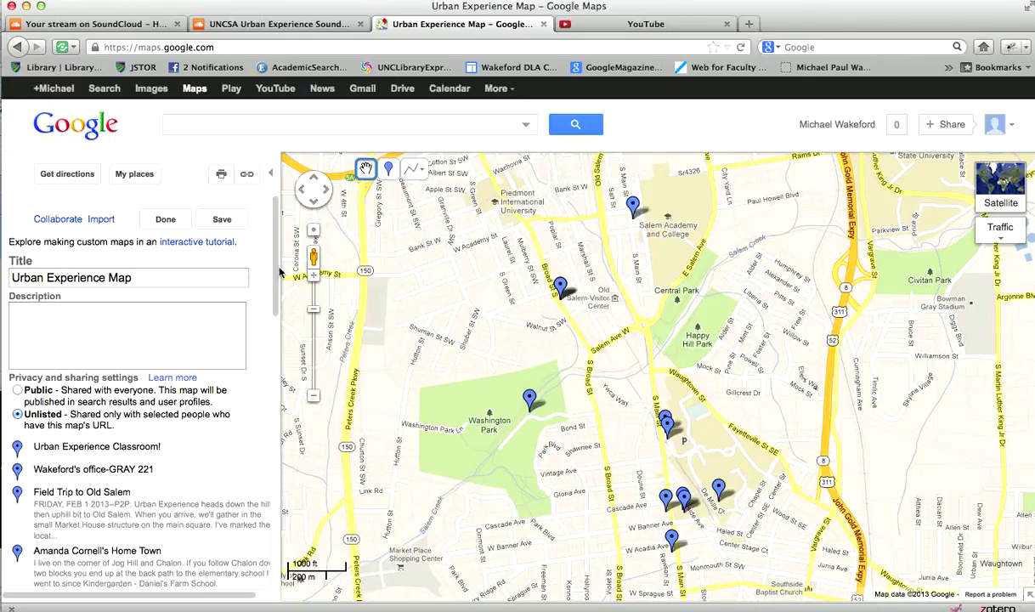
Step: Save the map, open the 'Wakeford. Sound Curation 2. TITLE' placemark, and follow its recording link
click(222, 220)
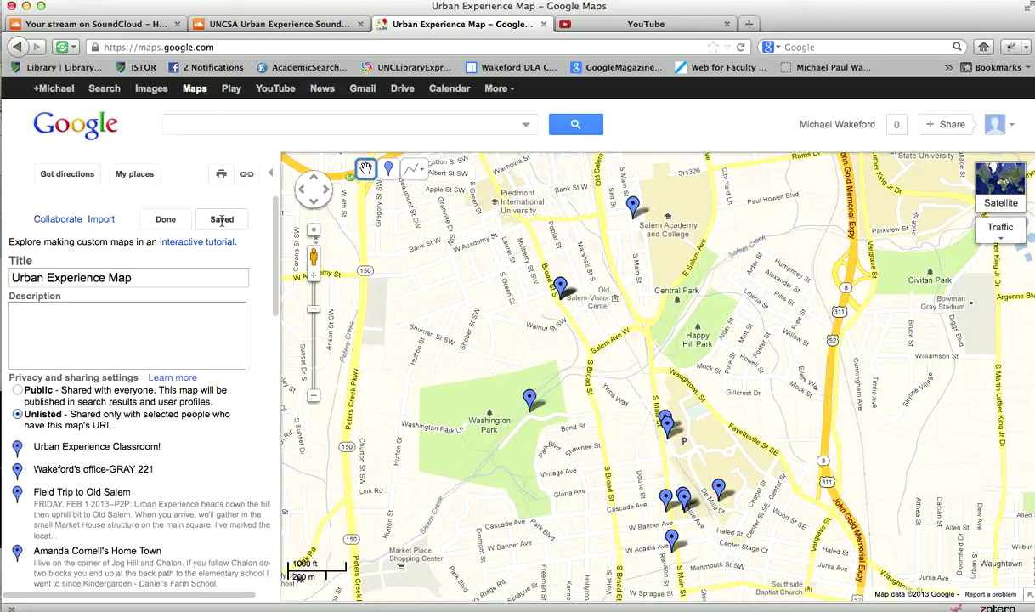
click(163, 221)
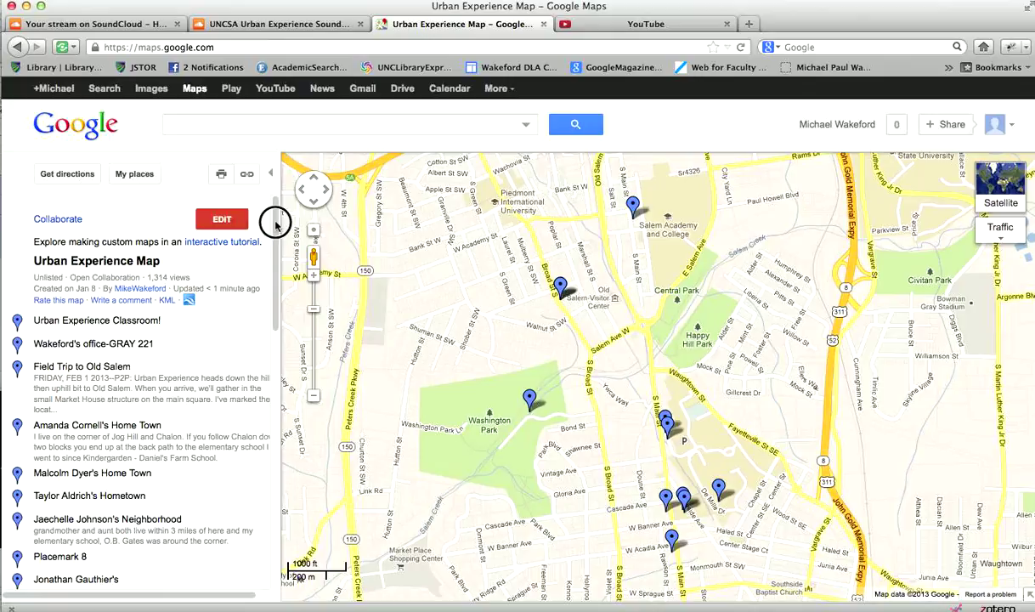
drag(275, 223, 261, 521)
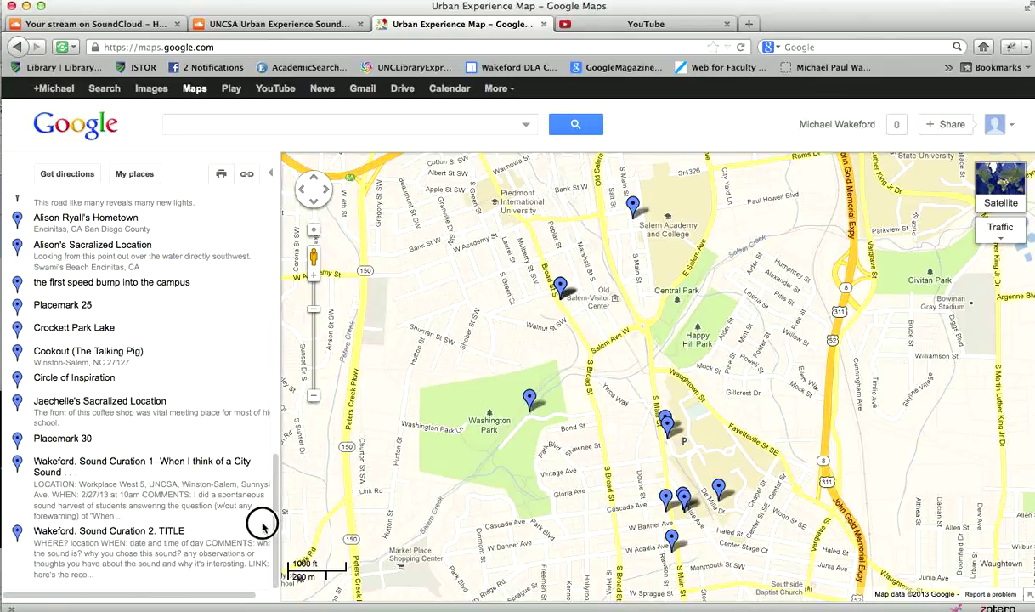
click(100, 532)
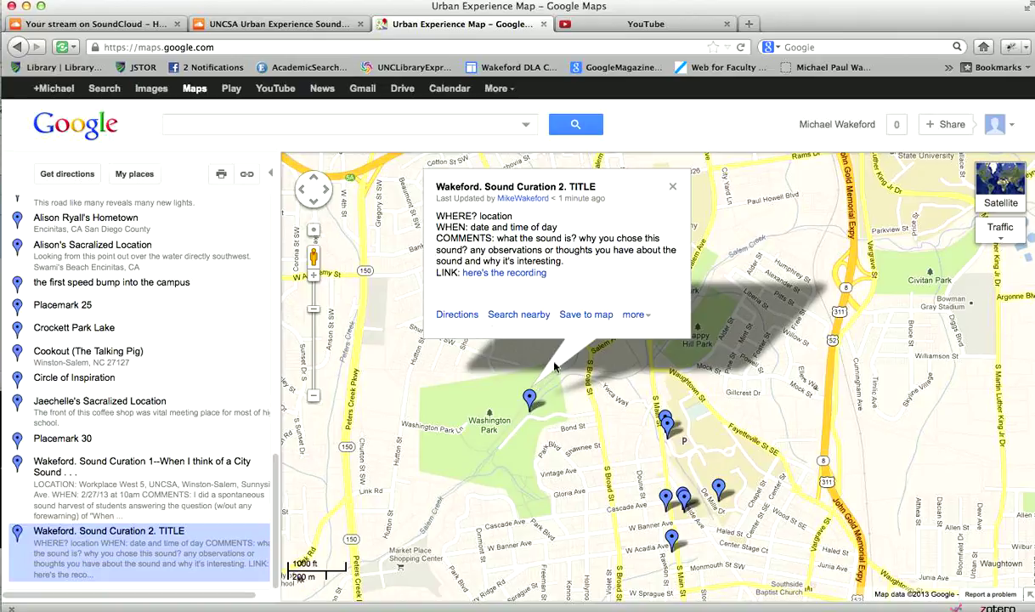
click(500, 277)
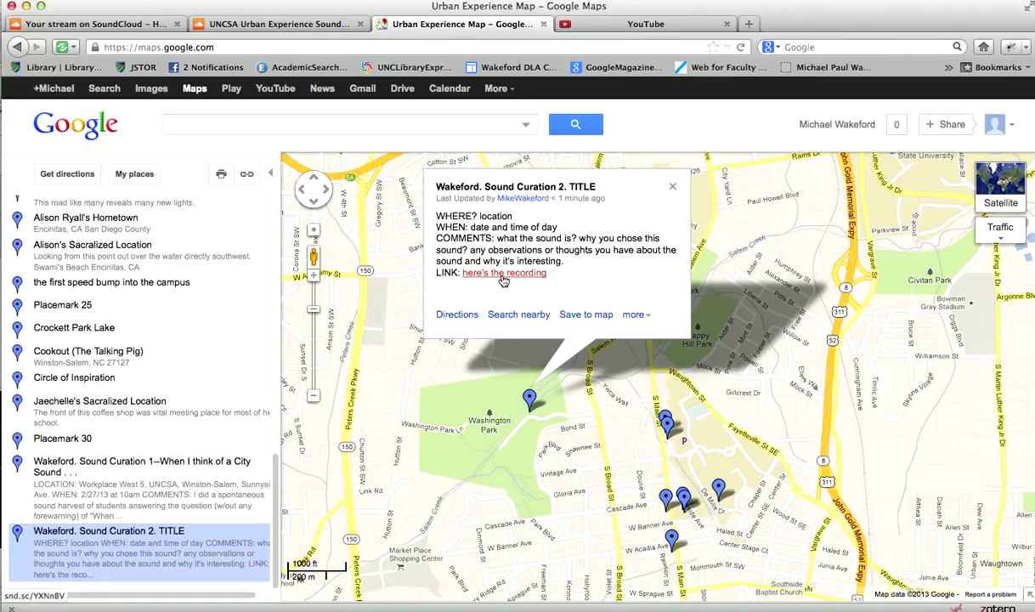